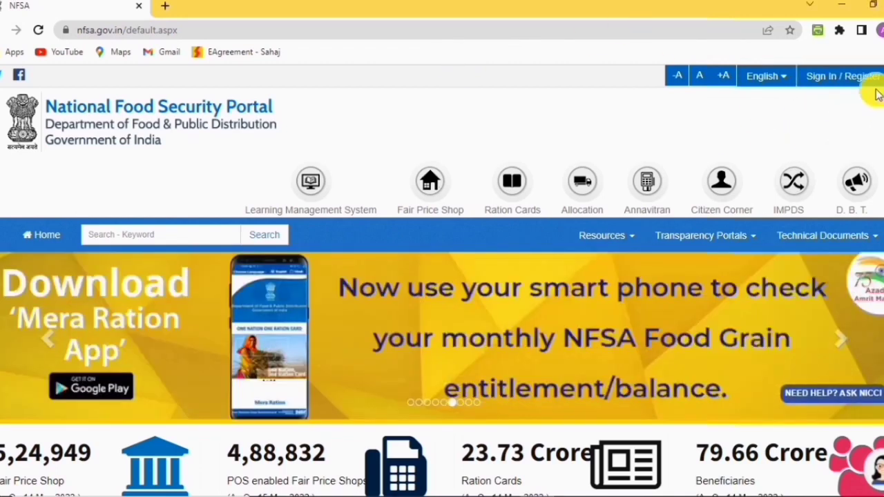
# Open the public login page of the National Food Security Portal.
pyautogui.click(859, 76)
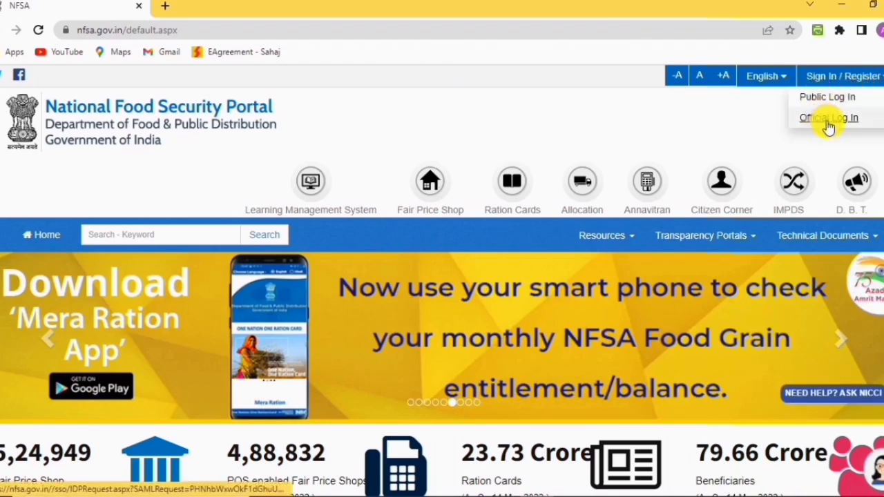
pyautogui.click(844, 72)
pyautogui.click(858, 73)
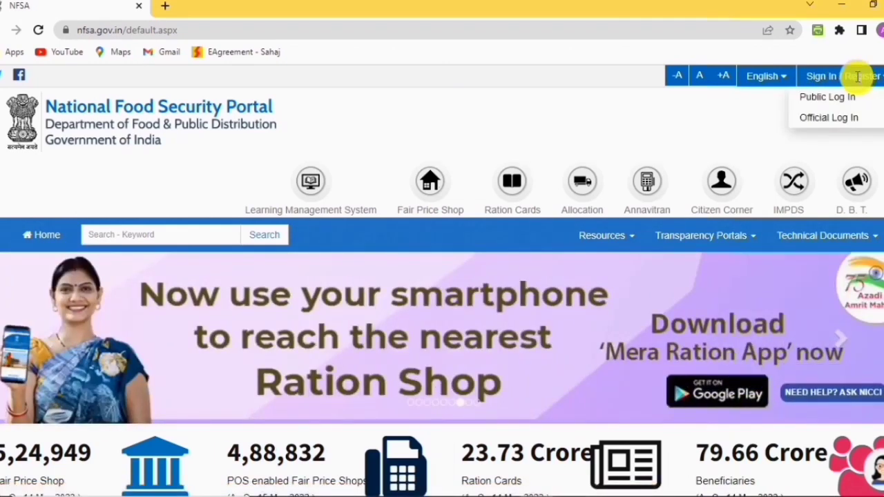
pyautogui.click(821, 100)
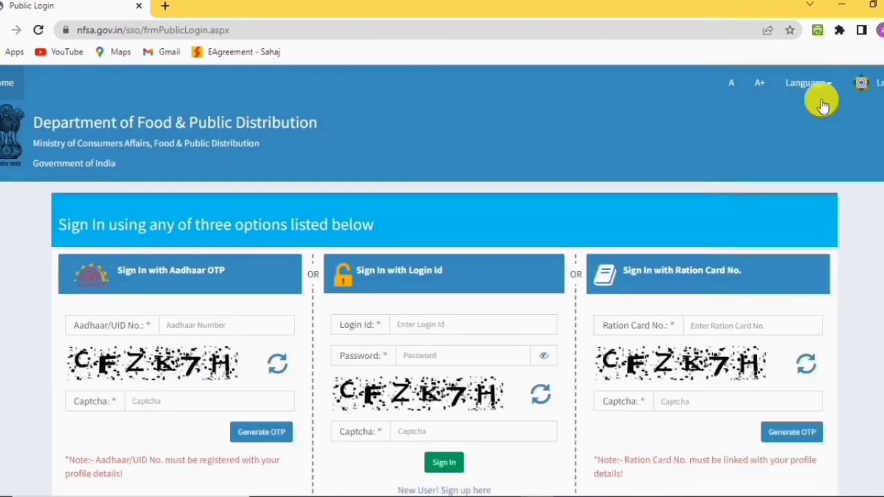
# Examine the sign-in section for Login Id, including its login ID, password and captcha fields and the sign-up and forgot-password links.
pyautogui.scroll(-1, 649, 108)
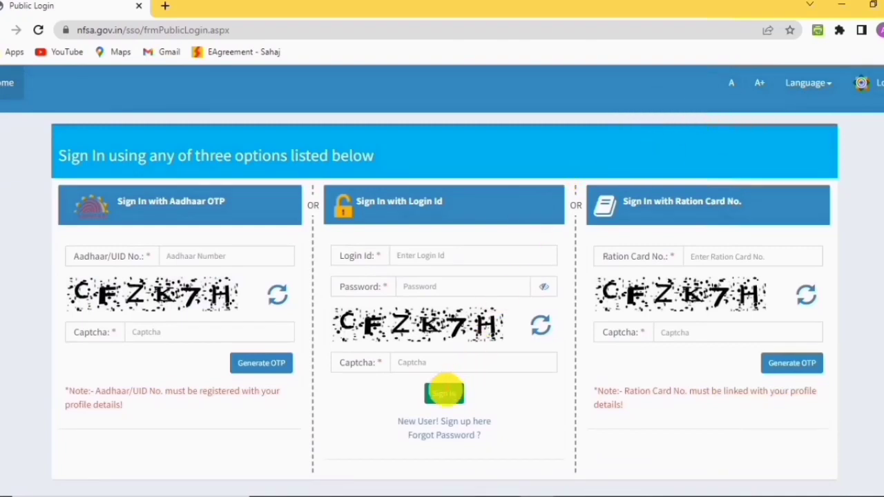
pyautogui.moveTo(387, 405)
pyautogui.mouseDown()
pyautogui.moveTo(413, 432)
pyautogui.moveTo(496, 455)
pyautogui.mouseUp()
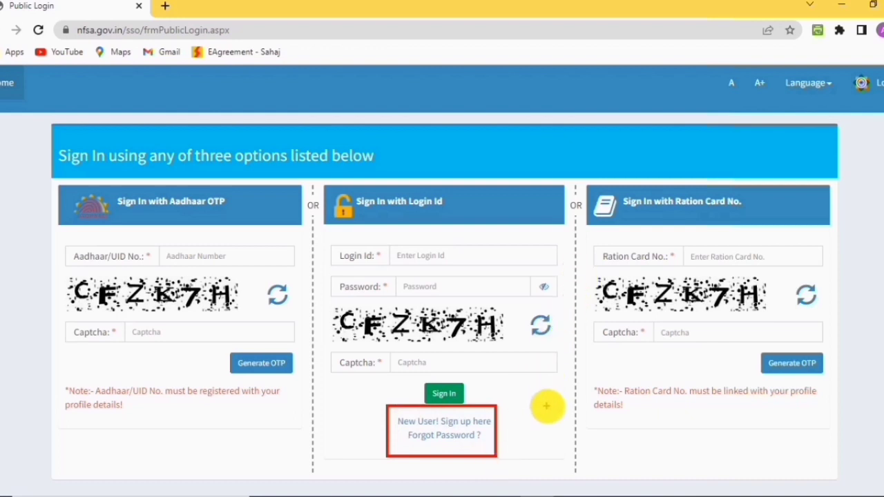
pyautogui.press('Escape')
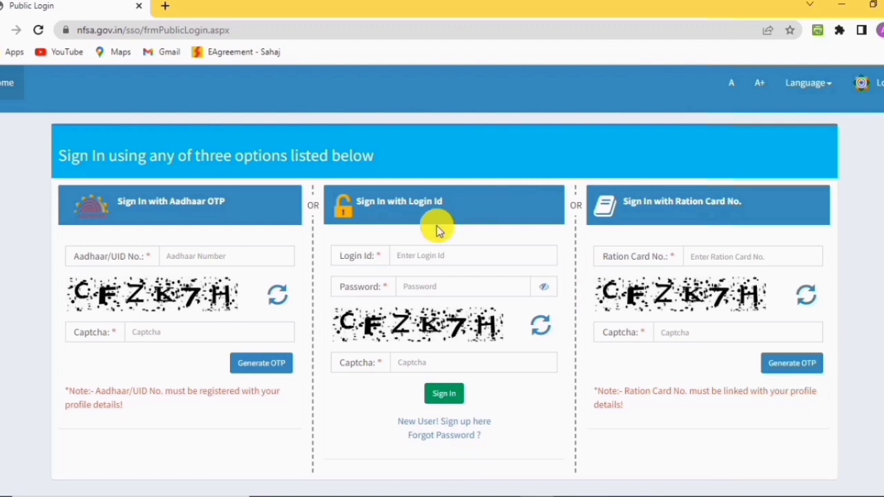
pyautogui.click(409, 255)
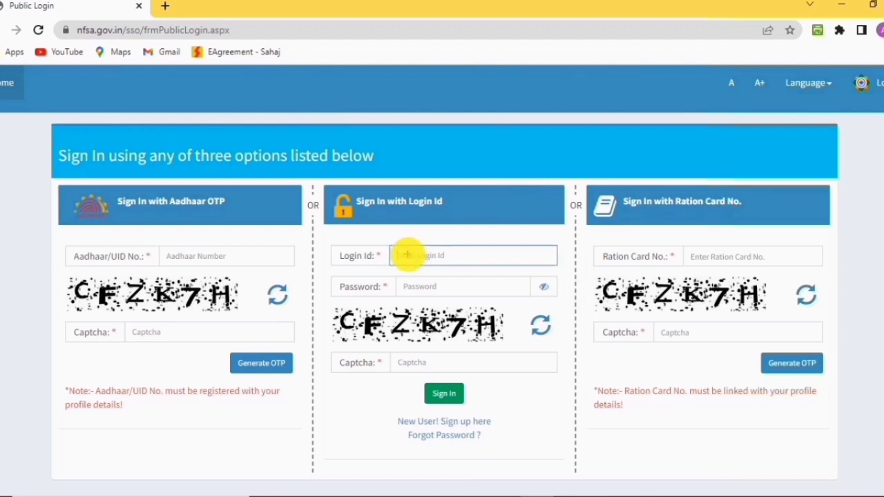
pyautogui.moveTo(388, 240)
pyautogui.mouseDown()
pyautogui.moveTo(460, 266)
pyautogui.moveTo(516, 267)
pyautogui.mouseUp()
pyautogui.moveTo(398, 277); pyautogui.dragTo(473, 297)
pyautogui.moveTo(331, 307)
pyautogui.mouseDown()
pyautogui.moveTo(389, 339)
pyautogui.moveTo(484, 332)
pyautogui.moveTo(497, 340)
pyautogui.mouseUp()
pyautogui.moveTo(392, 354)
pyautogui.mouseDown()
pyautogui.moveTo(446, 367)
pyautogui.moveTo(442, 400)
pyautogui.moveTo(476, 376)
pyautogui.mouseUp()
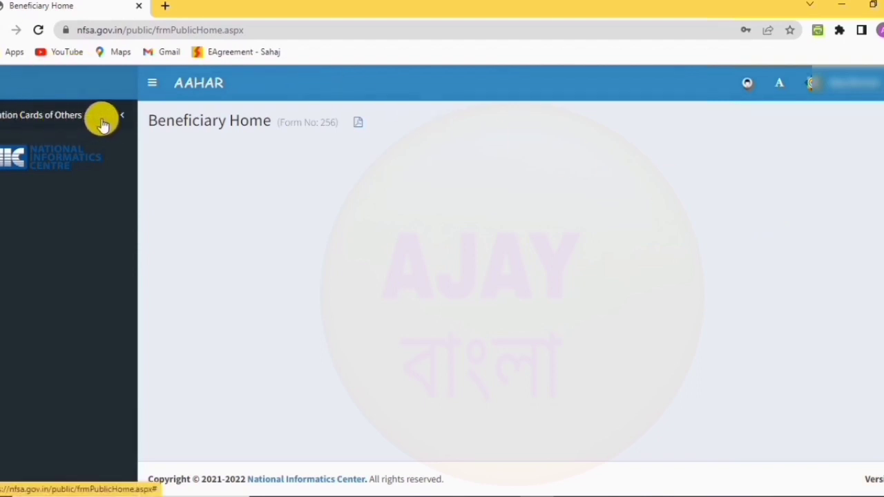
# Start a new ration card application under Ration Cards of Others and submit West Bengal as the state.
pyautogui.click(69, 122)
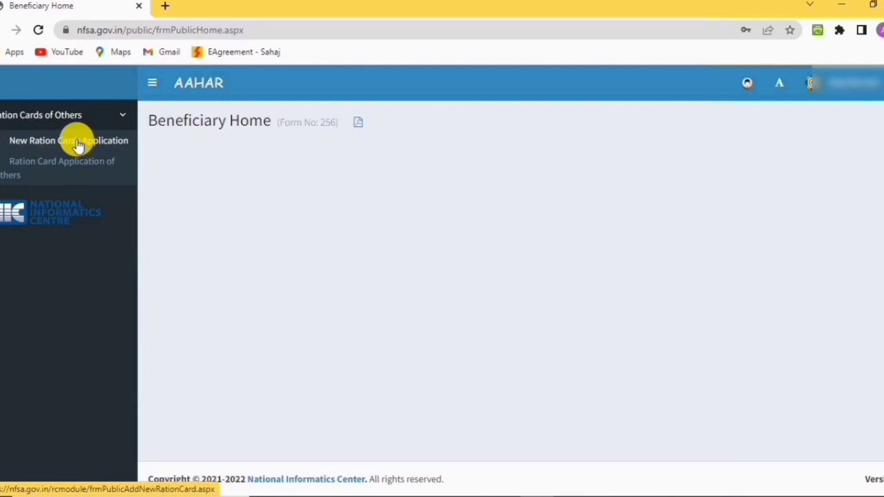
pyautogui.click(78, 146)
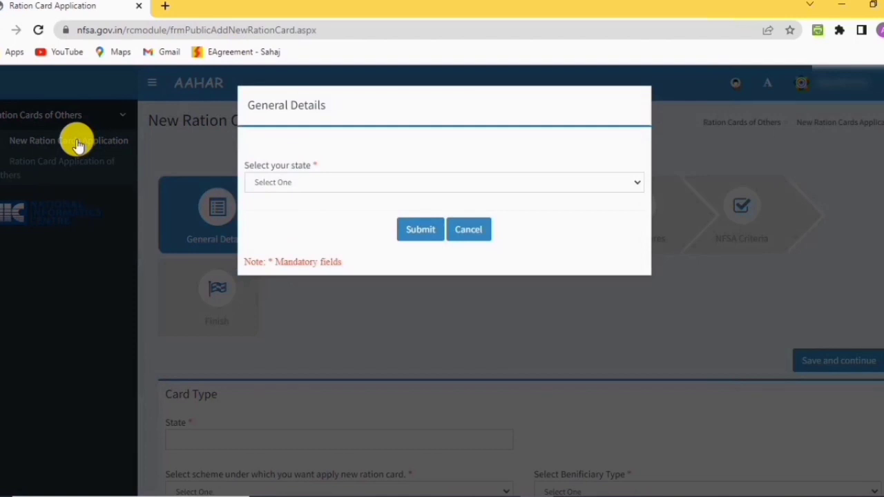
pyautogui.click(584, 184)
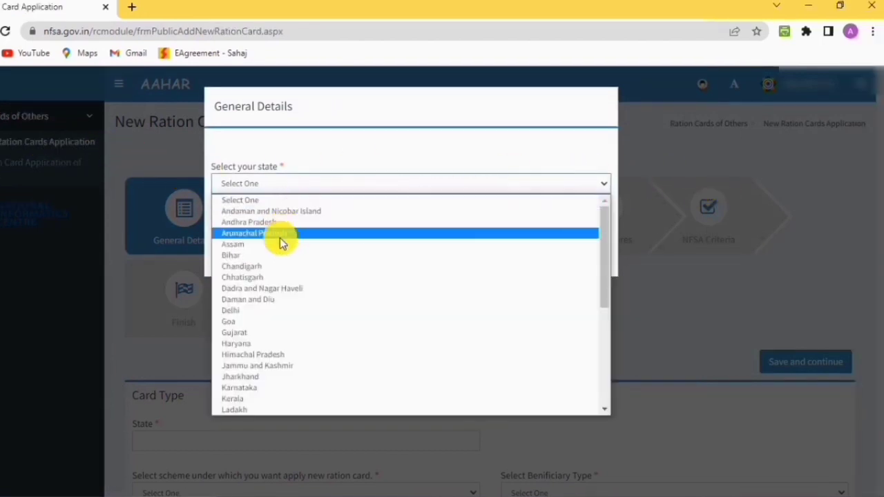
pyautogui.scroll(-3, 279, 239)
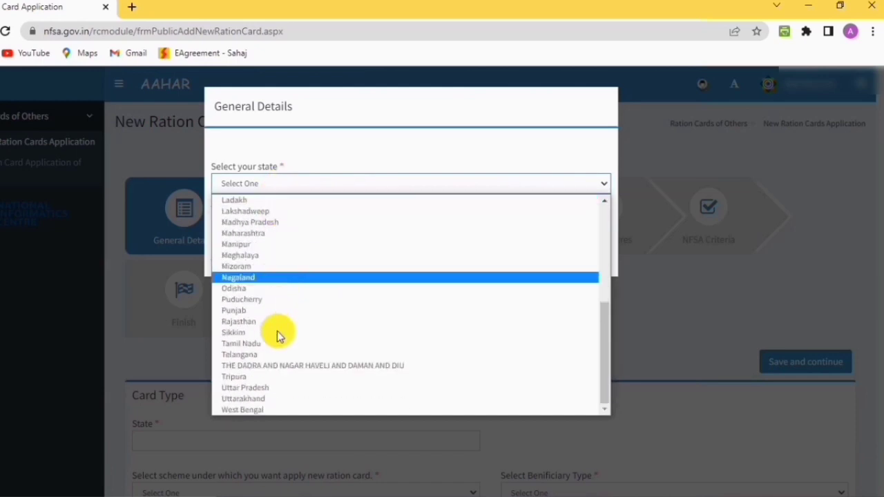
pyautogui.click(261, 410)
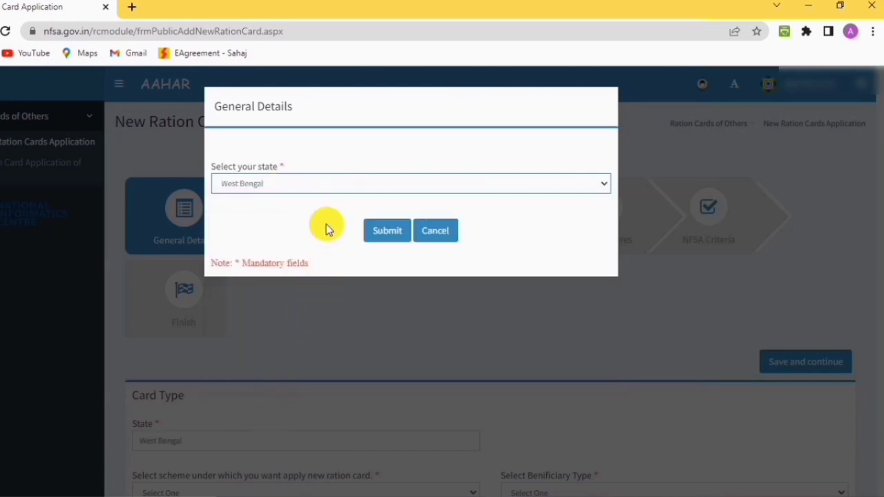
pyautogui.click(388, 232)
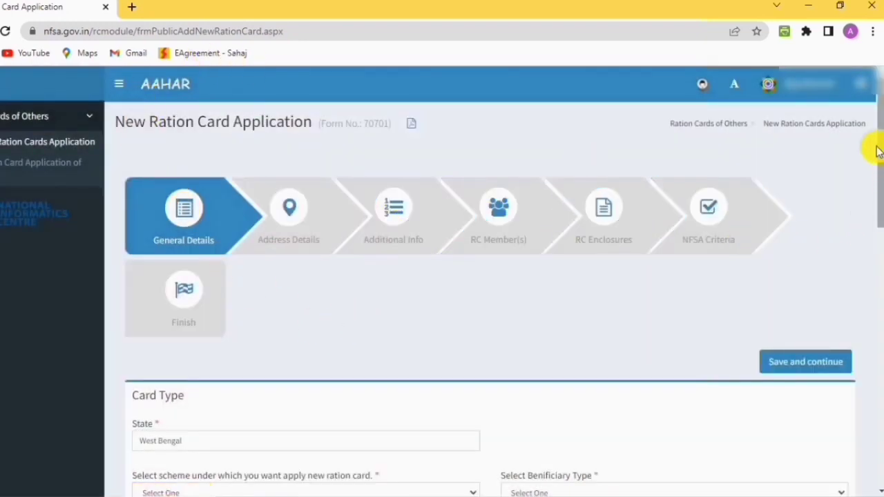
# In the Card Type section, choose the Antyodaya Anna Yojana scheme and the beneficiary type Ration.
pyautogui.moveTo(877, 156); pyautogui.dragTo(877, 188)
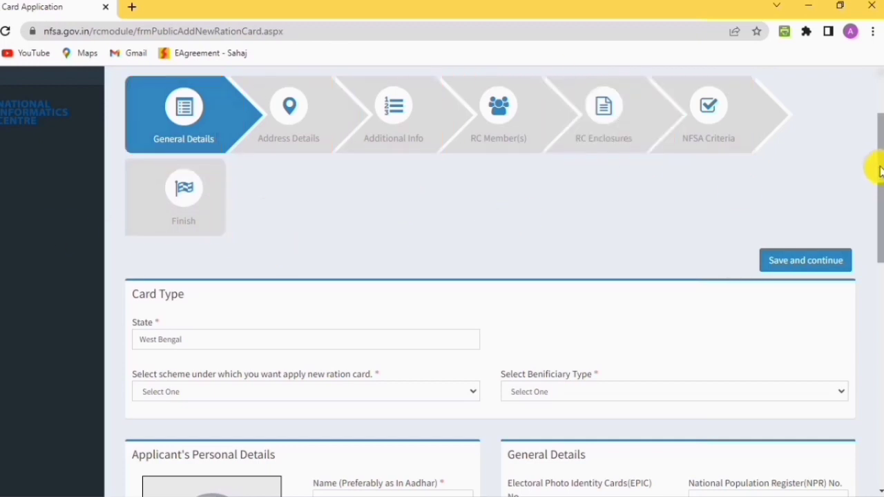
pyautogui.moveTo(880, 171); pyautogui.dragTo(880, 240)
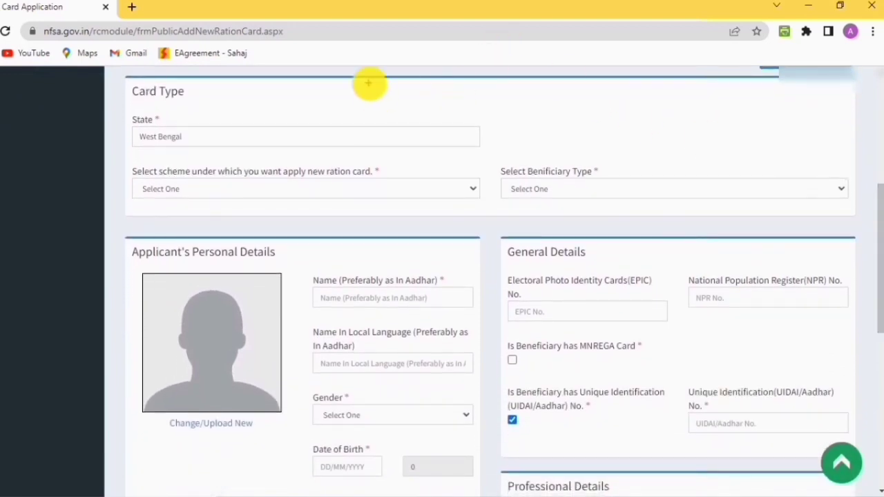
pyautogui.moveTo(133, 119); pyautogui.dragTo(214, 149)
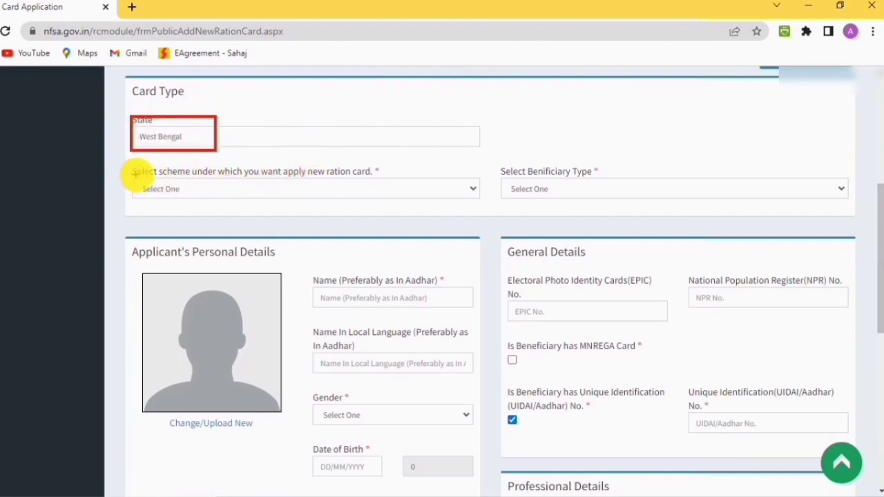
pyautogui.moveTo(135, 175); pyautogui.dragTo(322, 199)
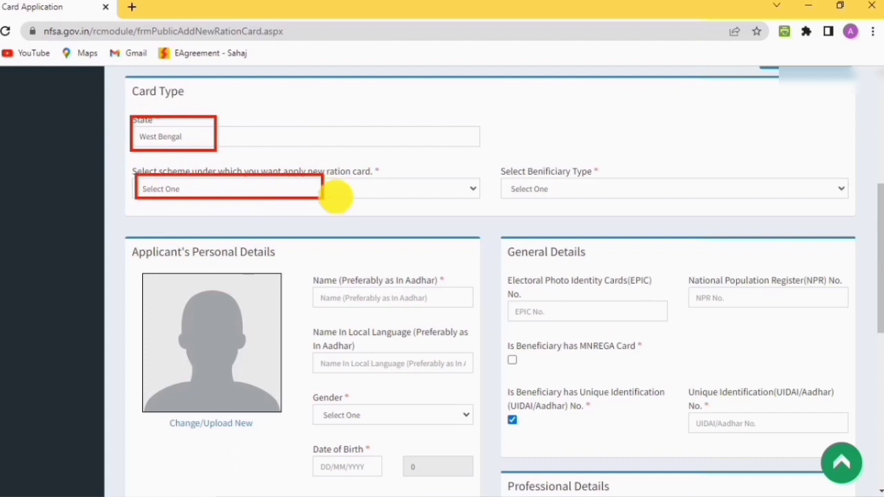
pyautogui.click(369, 92)
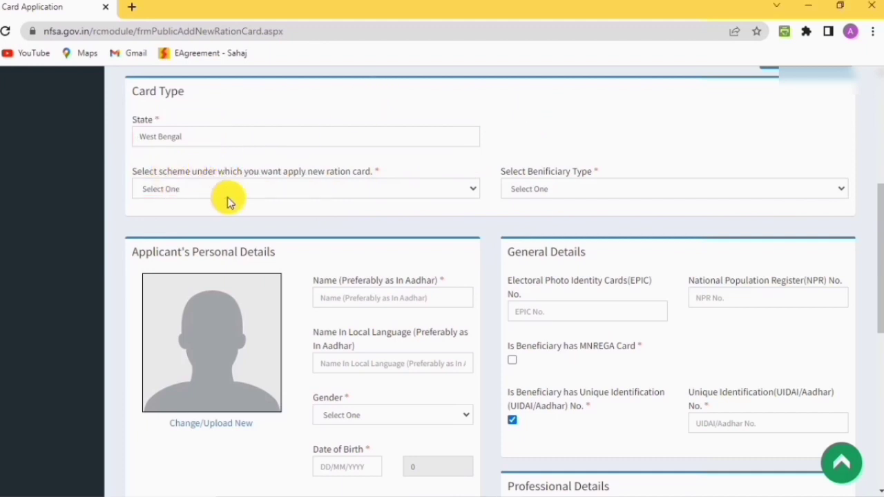
pyautogui.click(291, 183)
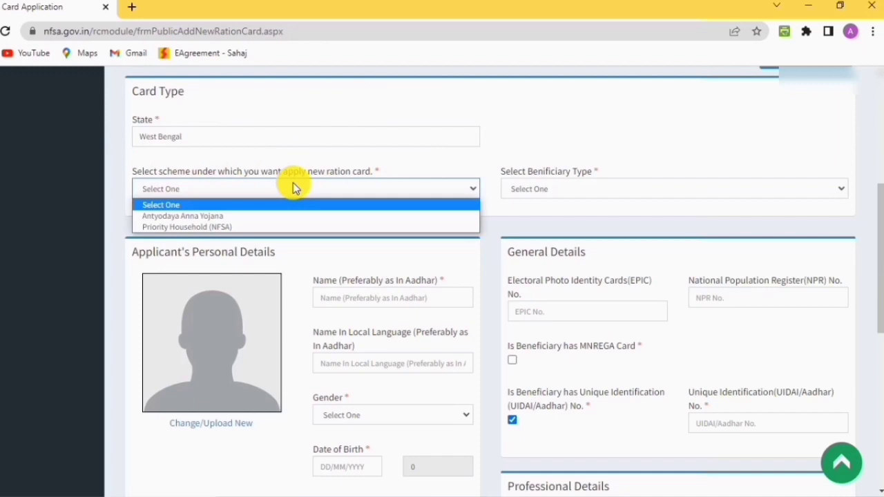
pyautogui.click(211, 217)
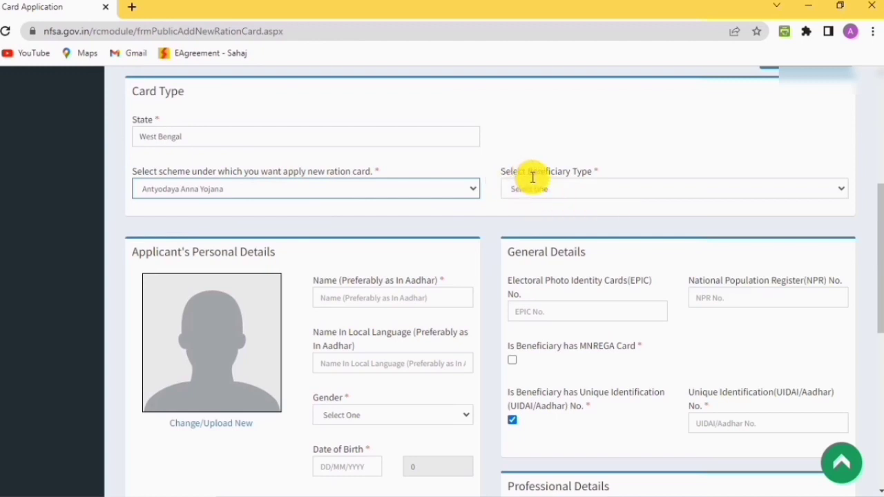
pyautogui.click(570, 190)
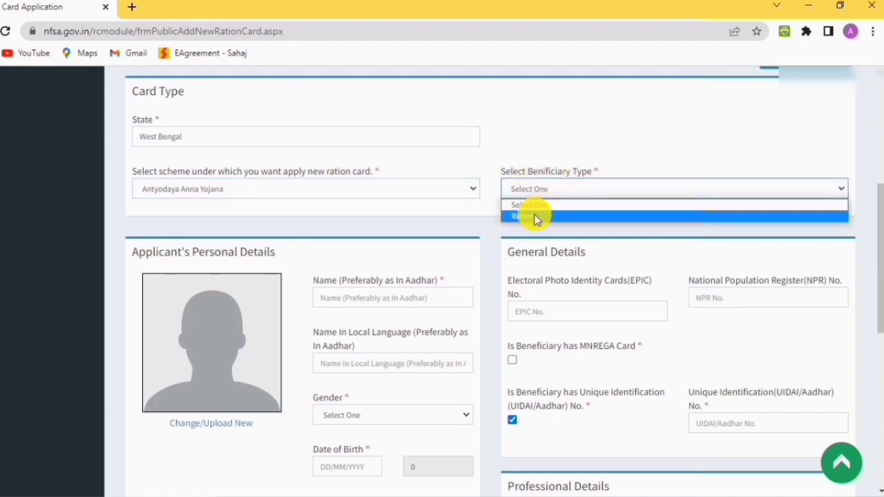
pyautogui.click(534, 216)
# Try to upload an image file as the applicant's photo in the personal details.
pyautogui.scroll(-2, 880, 231)
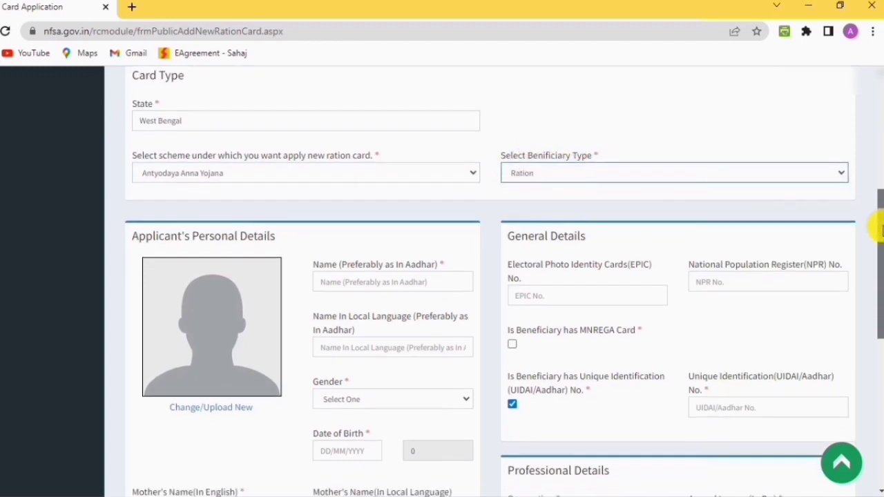
pyautogui.moveTo(881, 231); pyautogui.dragTo(878, 271)
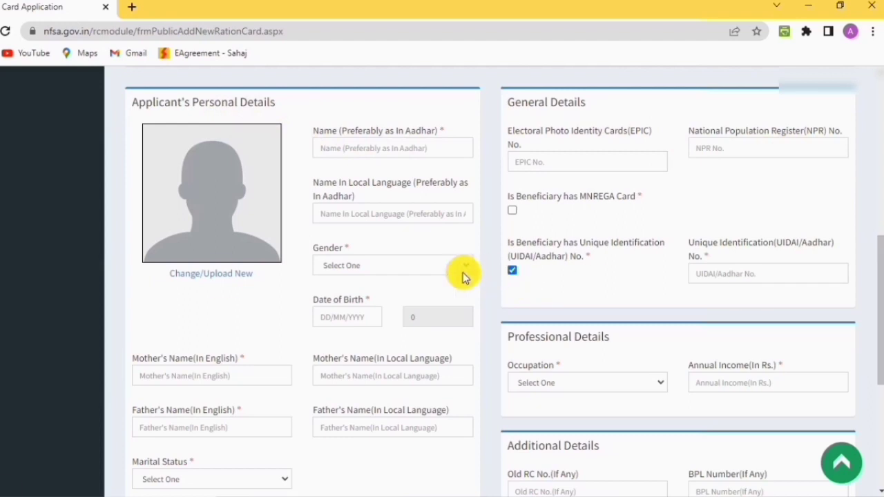
pyautogui.click(214, 276)
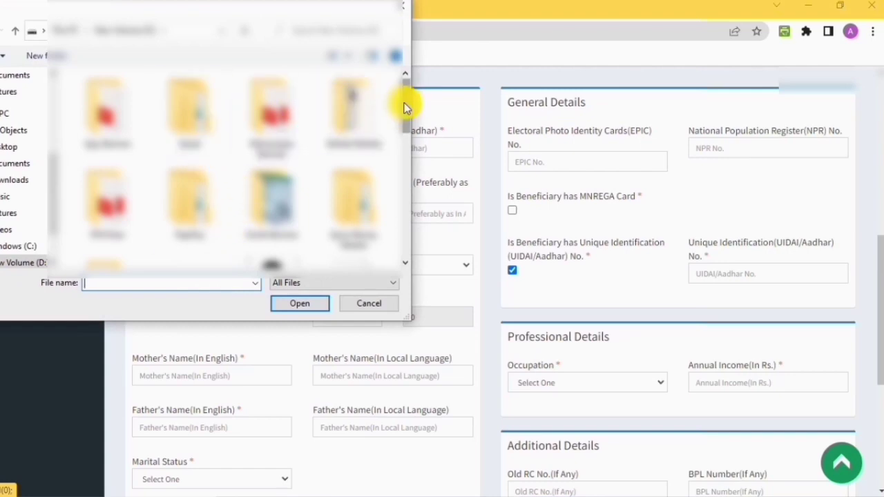
pyautogui.moveTo(405, 102); pyautogui.dragTo(408, 130)
pyautogui.click(271, 207)
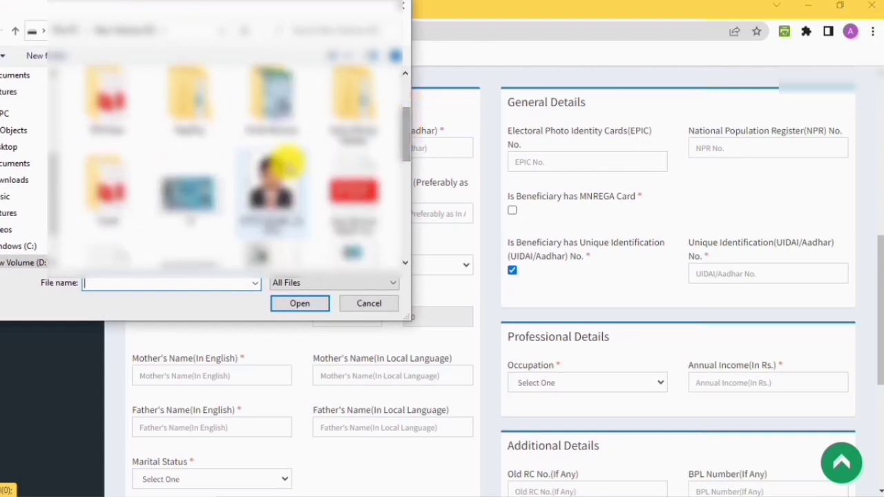
pyautogui.click(299, 312)
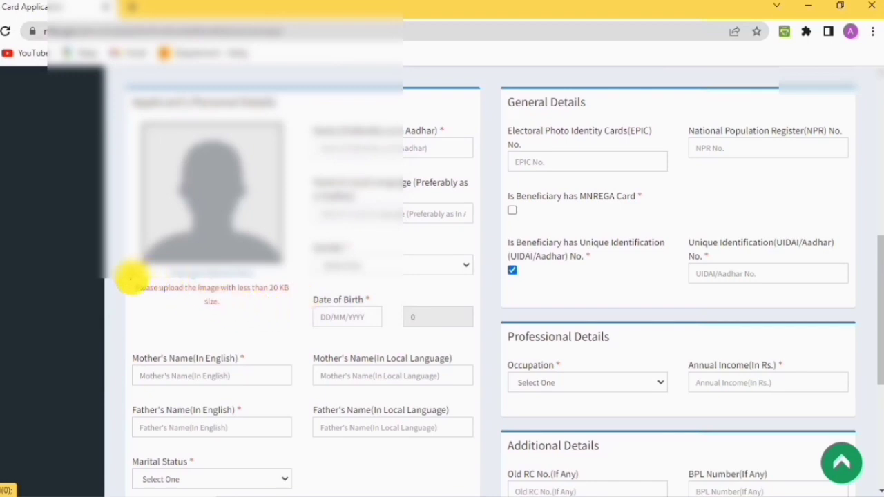
# Examine the photo requirement and the applicant's name, gender, birth date and parents' name fields, then the remaining general details.
pyautogui.moveTo(144, 295); pyautogui.dragTo(292, 310)
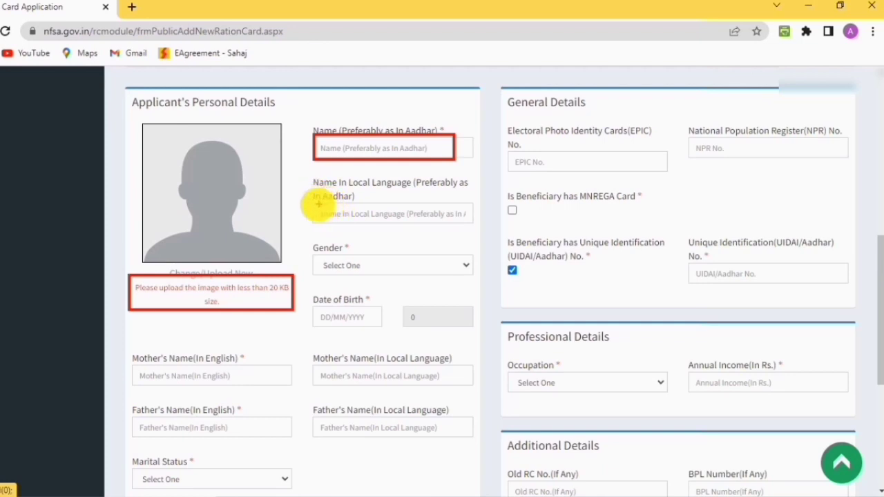
pyautogui.moveTo(312, 202); pyautogui.dragTo(428, 224)
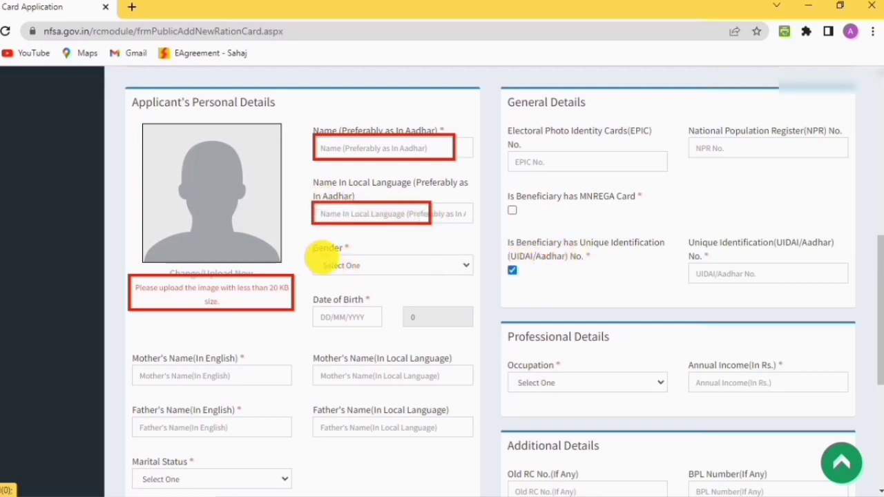
pyautogui.moveTo(313, 251); pyautogui.dragTo(442, 272)
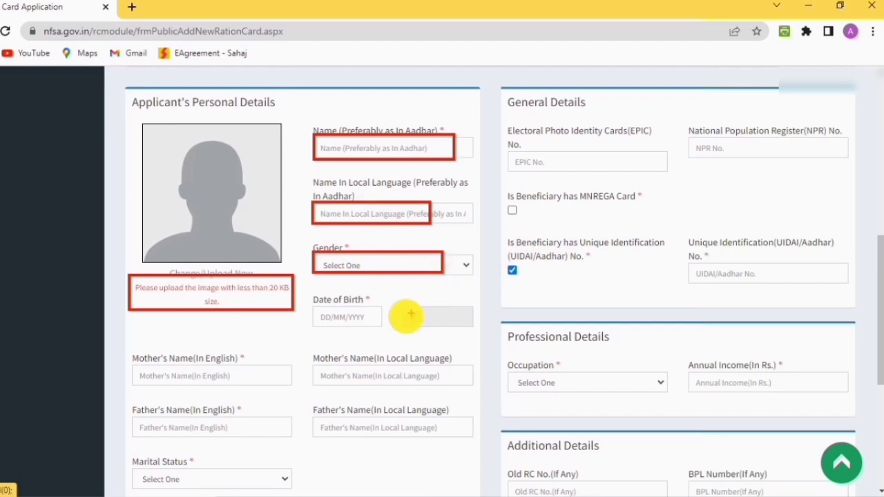
pyautogui.moveTo(312, 305)
pyautogui.mouseDown()
pyautogui.moveTo(373, 323)
pyautogui.moveTo(442, 328)
pyautogui.moveTo(436, 322)
pyautogui.mouseUp()
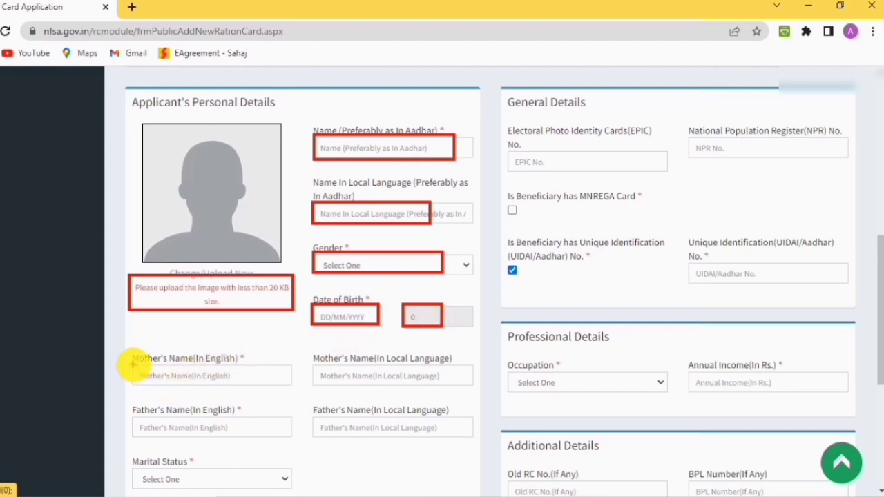
pyautogui.moveTo(132, 364); pyautogui.dragTo(260, 386)
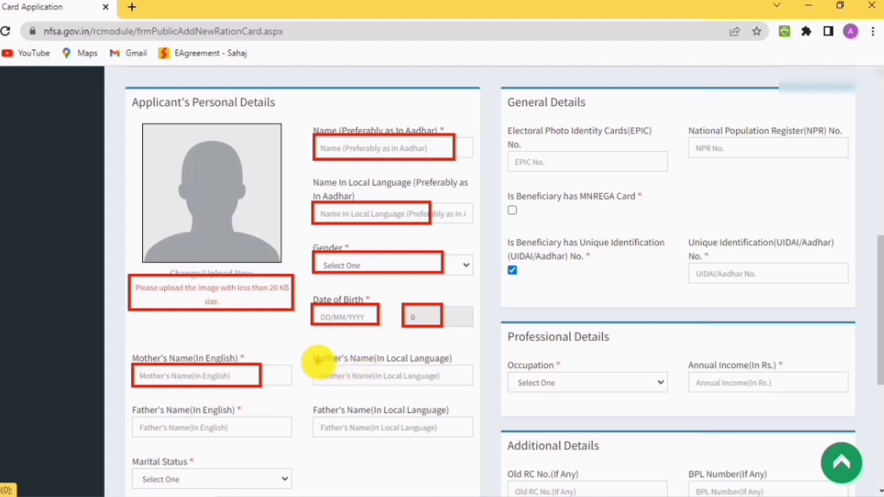
pyautogui.moveTo(314, 364); pyautogui.dragTo(418, 384)
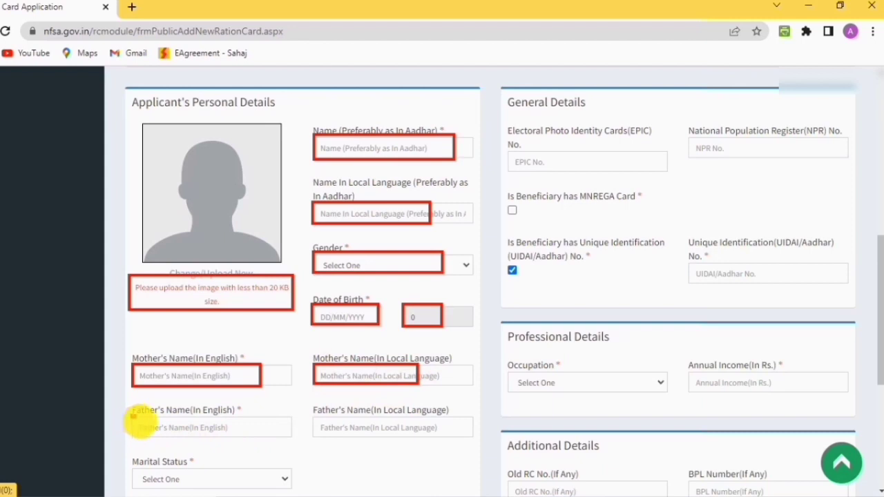
pyautogui.moveTo(133, 417); pyautogui.dragTo(232, 436)
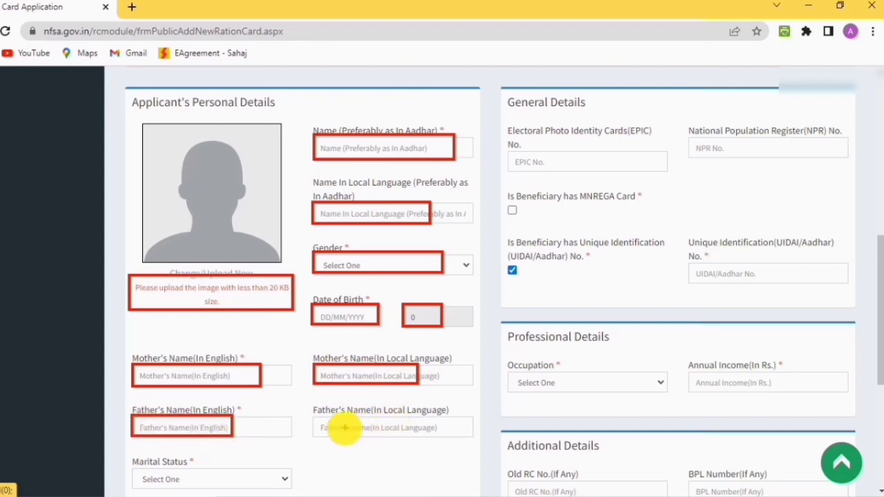
pyautogui.moveTo(317, 417); pyautogui.dragTo(421, 439)
pyautogui.moveTo(877, 293); pyautogui.dragTo(878, 363)
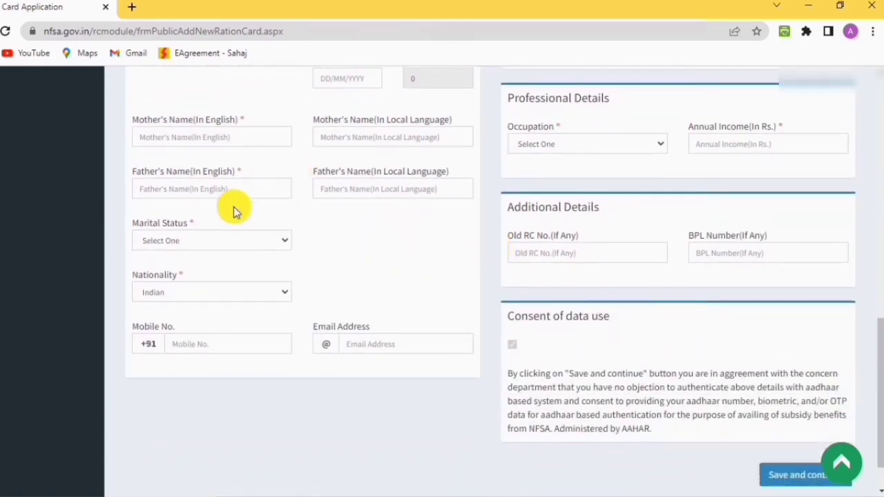
# Set the applicant's marital status to Never Married and review the optional mobile number and email address fields.
pyautogui.click(230, 240)
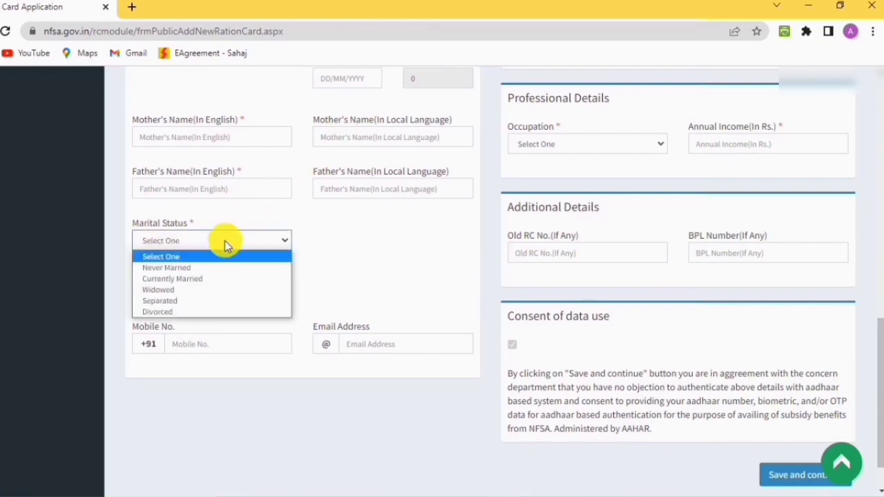
pyautogui.click(184, 268)
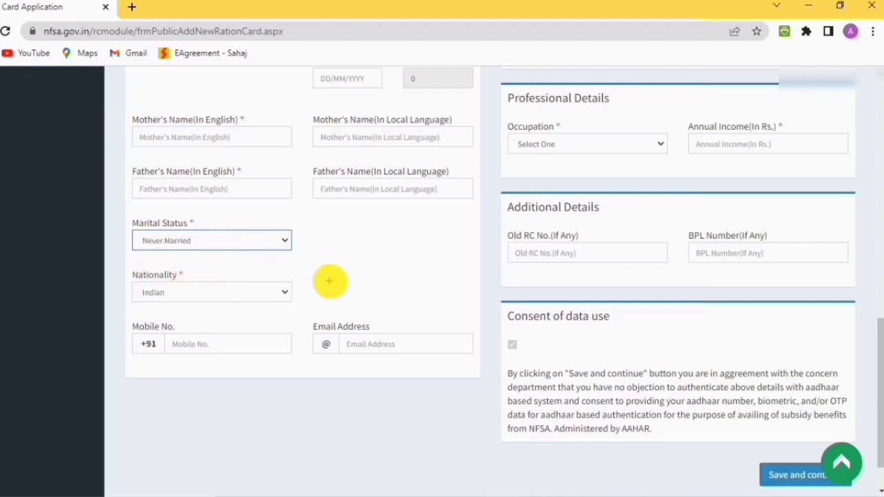
pyautogui.click(174, 338)
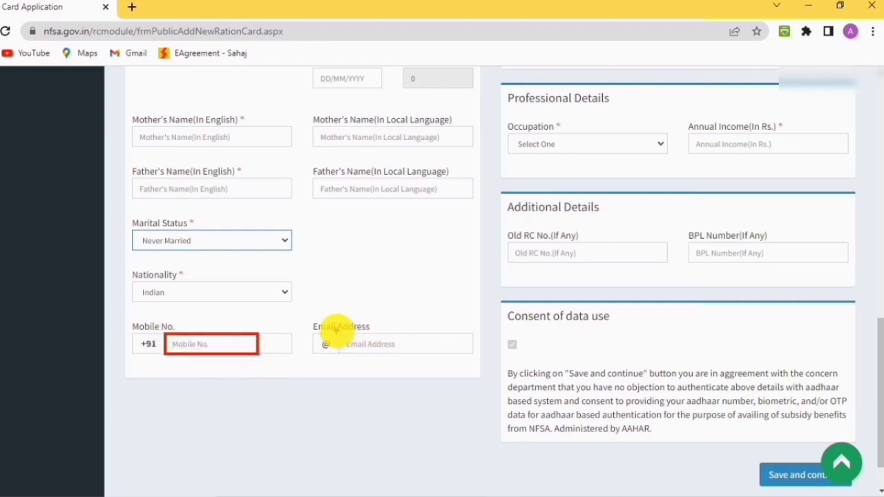
pyautogui.click(347, 341)
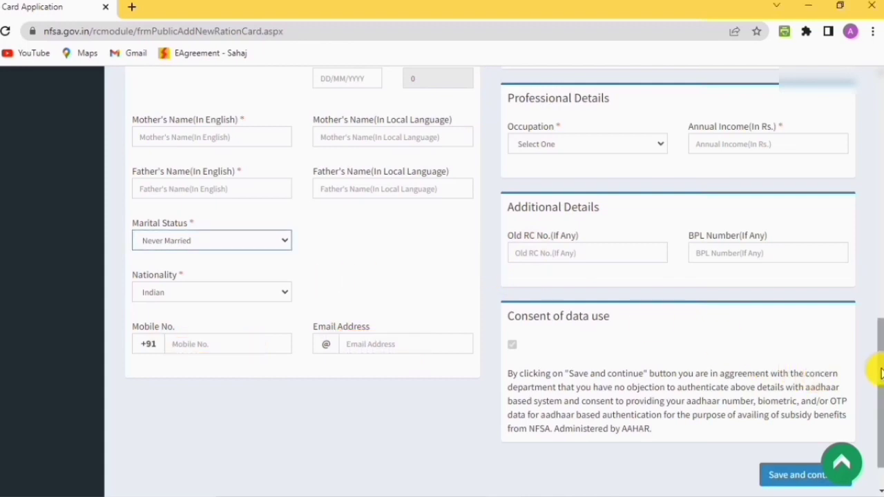
# Try the option stating that the beneficiary has an MNREGA card in General Details.
pyautogui.moveTo(880, 373); pyautogui.dragTo(879, 297)
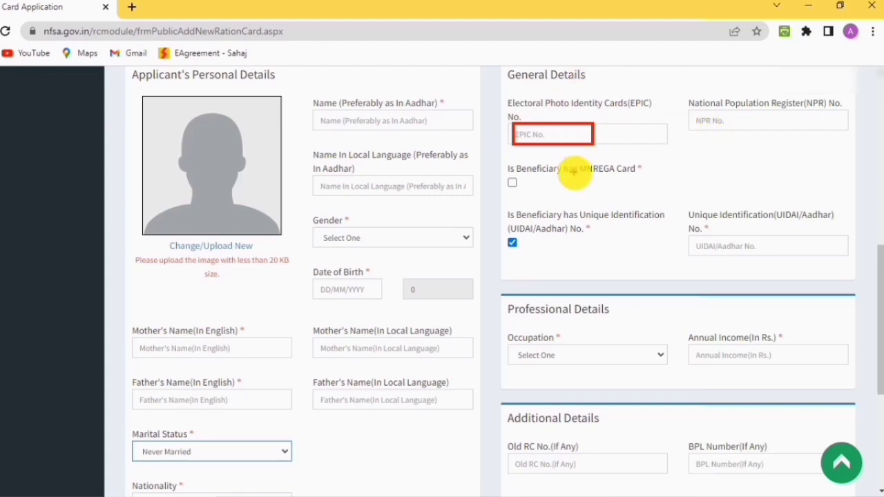
pyautogui.click(511, 182)
pyautogui.click(512, 185)
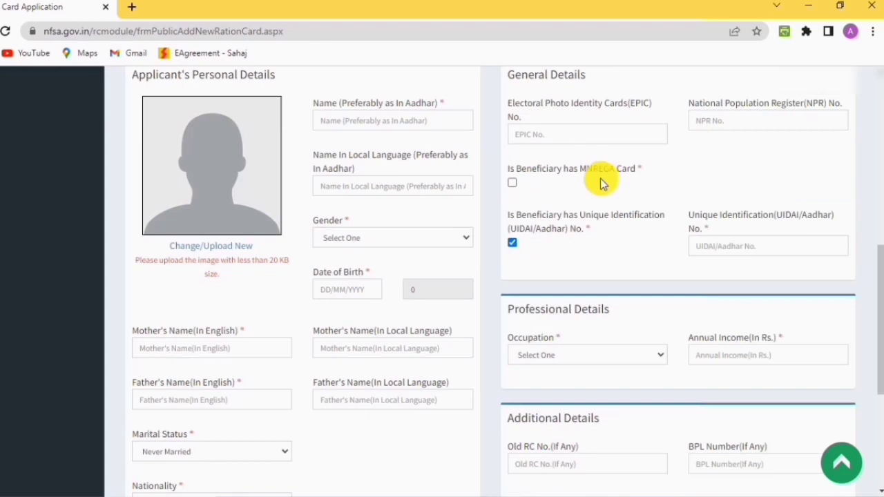
# Try clearing the Aadhaar number and Aadhaar enrolment options in General Details, and reselect that the beneficiary has an Aadhaar number.
pyautogui.scroll(-1, 603, 178)
pyautogui.scroll(-1, 642, 165)
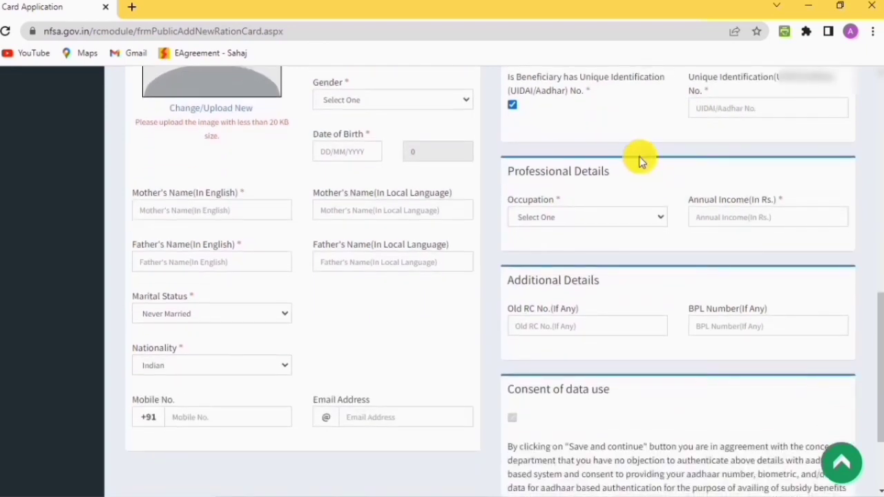
pyautogui.scroll(1, 634, 148)
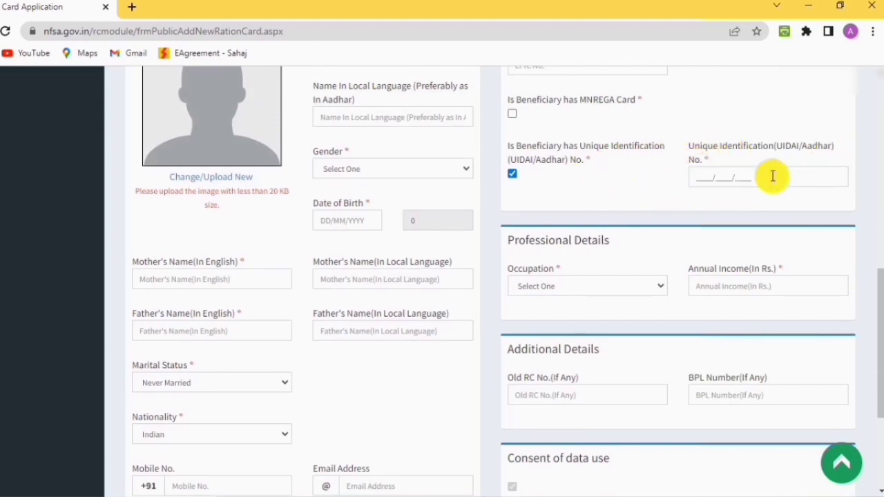
pyautogui.click(512, 174)
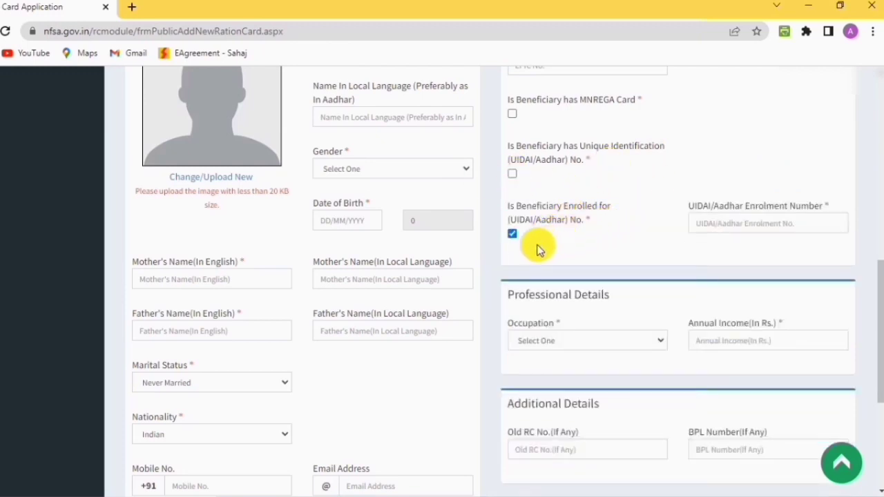
pyautogui.click(512, 234)
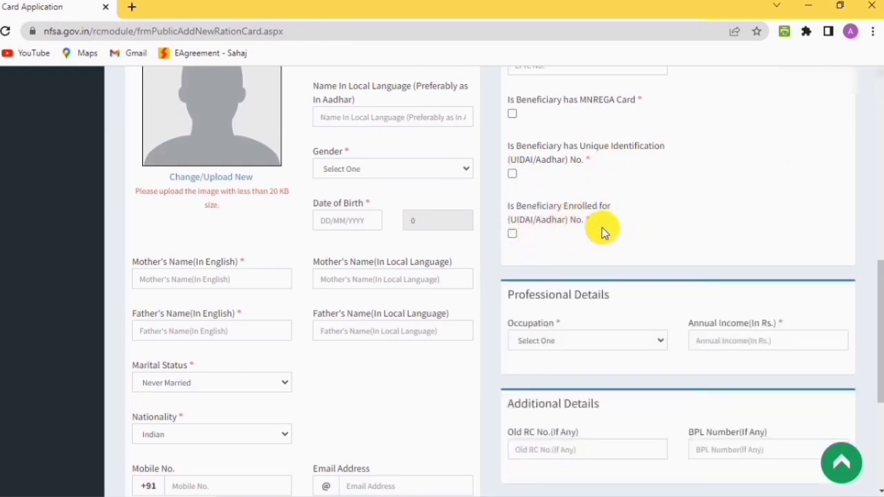
pyautogui.click(513, 174)
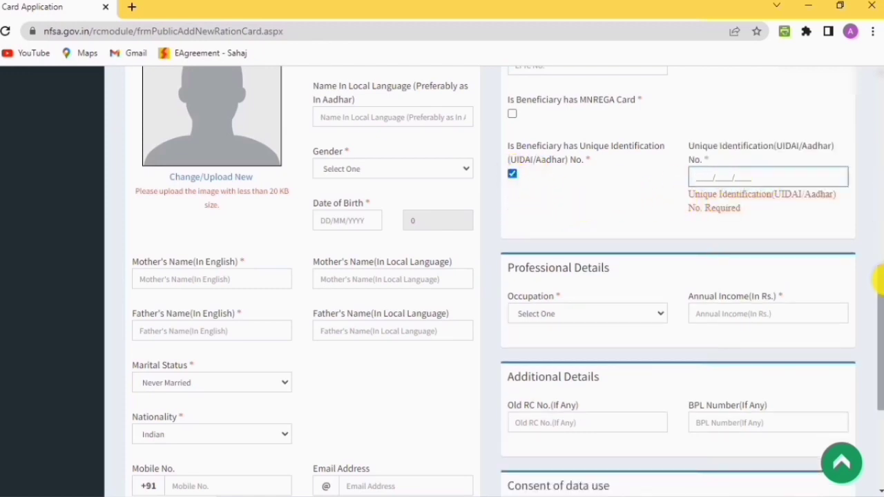
# Set the applicant's occupation to BUSINESS in the Professional Details section.
pyautogui.moveTo(875, 283); pyautogui.dragTo(878, 337)
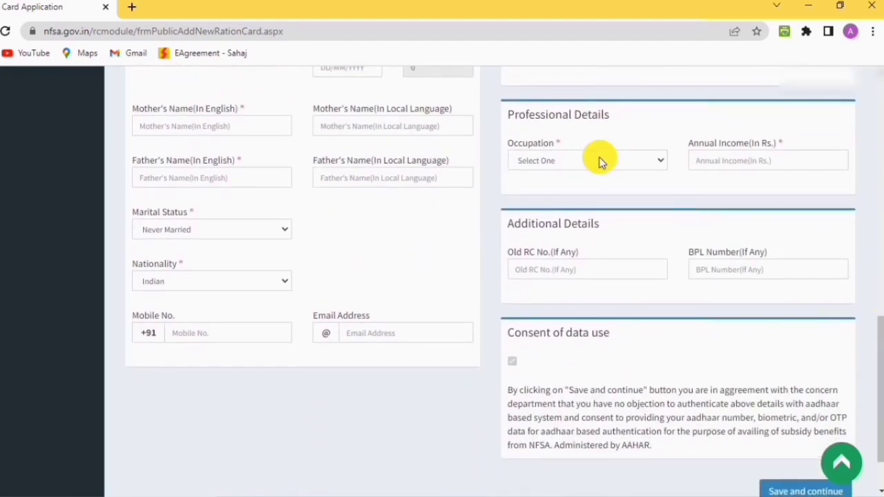
pyautogui.click(598, 158)
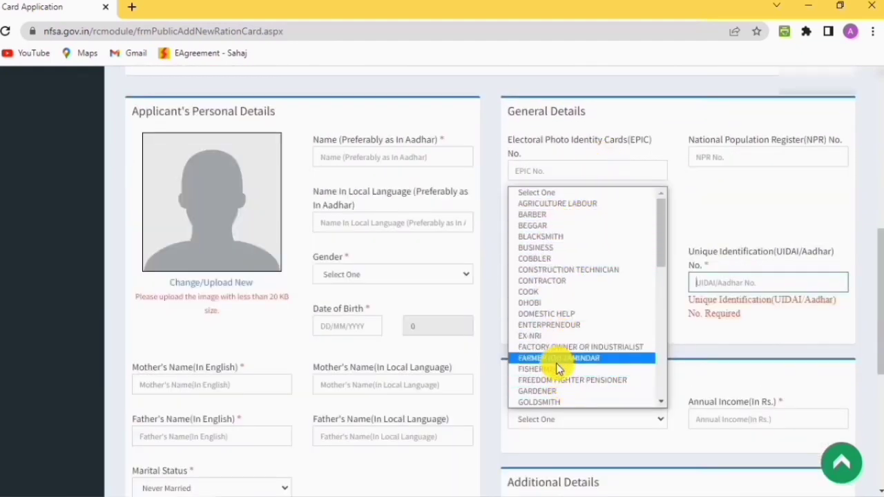
pyautogui.click(546, 250)
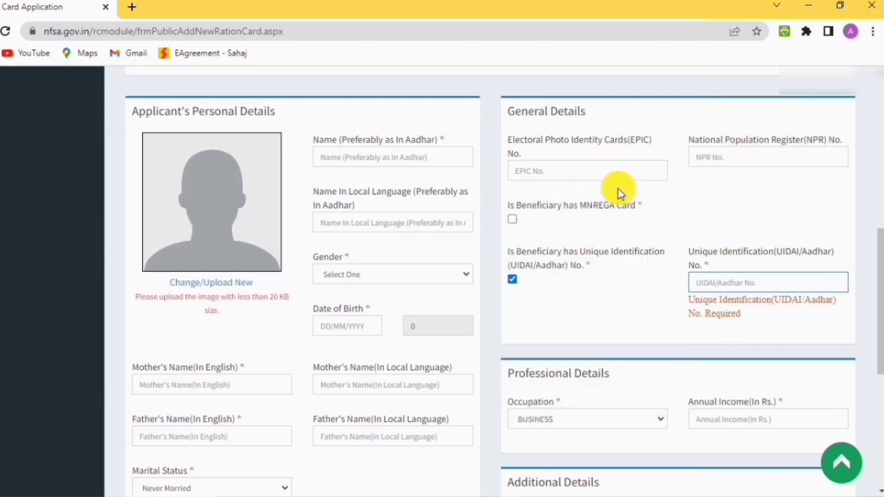
pyautogui.scroll(-3, 600, 236)
pyautogui.scroll(-1, 600, 237)
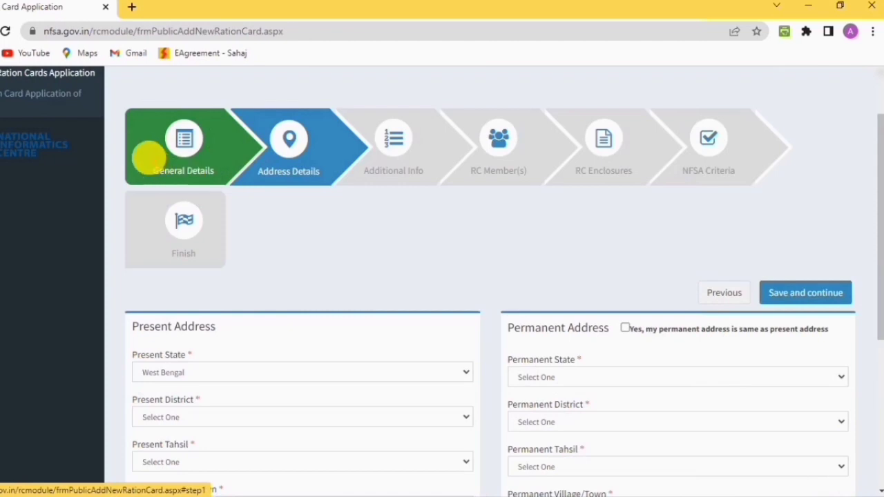
# Examine the Address Details stage and its present address fields, from state, district, tahsil and village to house, landmark and PIN code.
pyautogui.moveTo(146, 155)
pyautogui.mouseDown()
pyautogui.moveTo(230, 126)
pyautogui.moveTo(292, 177)
pyautogui.moveTo(324, 128)
pyautogui.mouseUp()
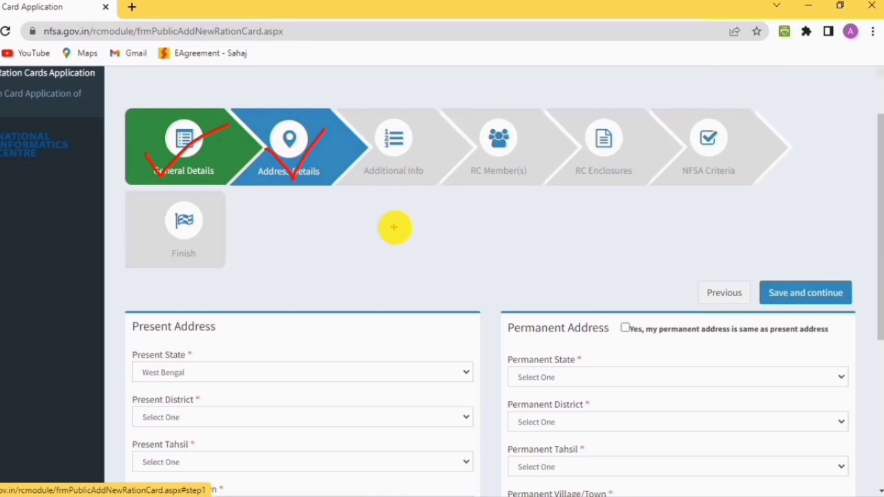
pyautogui.press('Escape')
pyautogui.moveTo(878, 166); pyautogui.dragTo(879, 275)
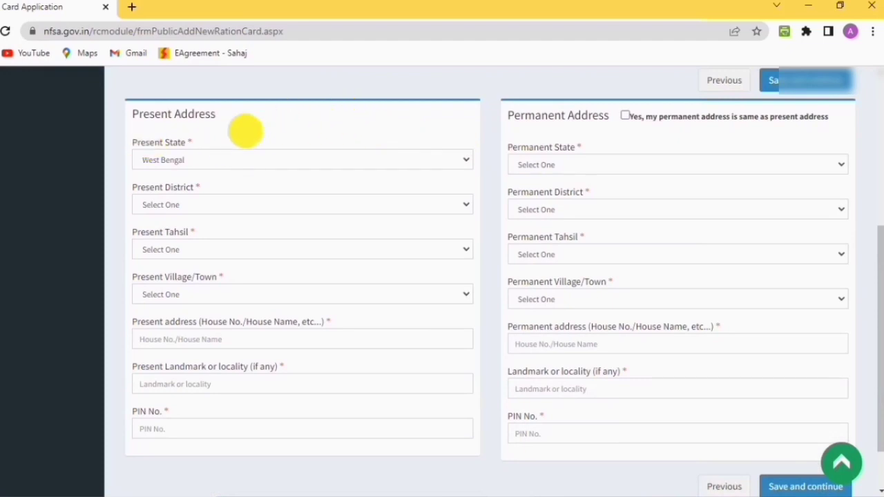
pyautogui.moveTo(134, 144); pyautogui.dragTo(212, 168)
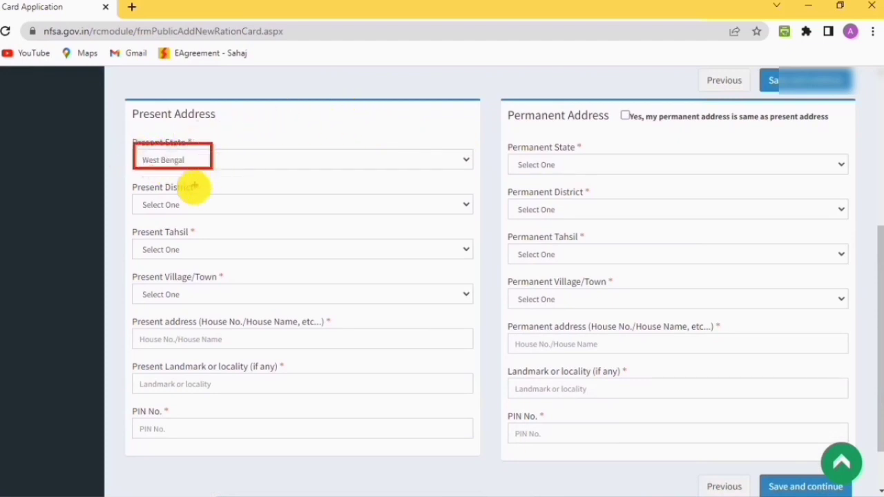
pyautogui.moveTo(130, 192)
pyautogui.mouseDown()
pyautogui.moveTo(144, 205)
pyautogui.moveTo(221, 214)
pyautogui.mouseUp()
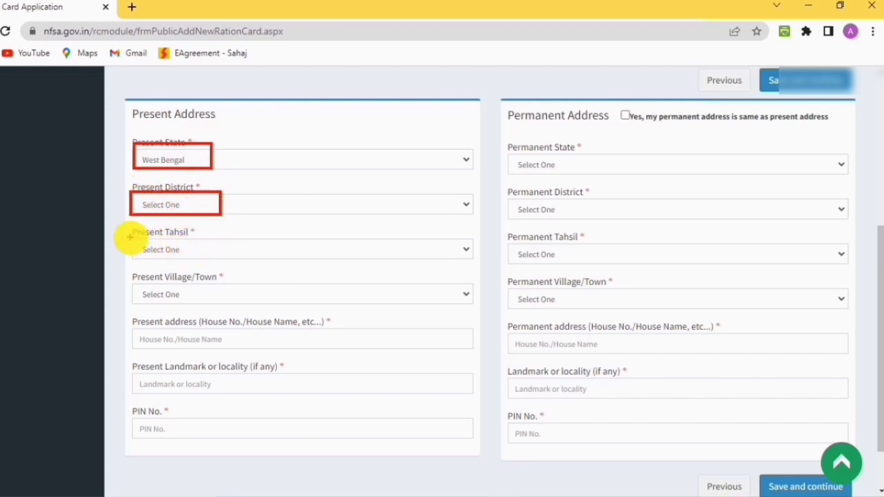
pyautogui.moveTo(130, 237); pyautogui.dragTo(202, 260)
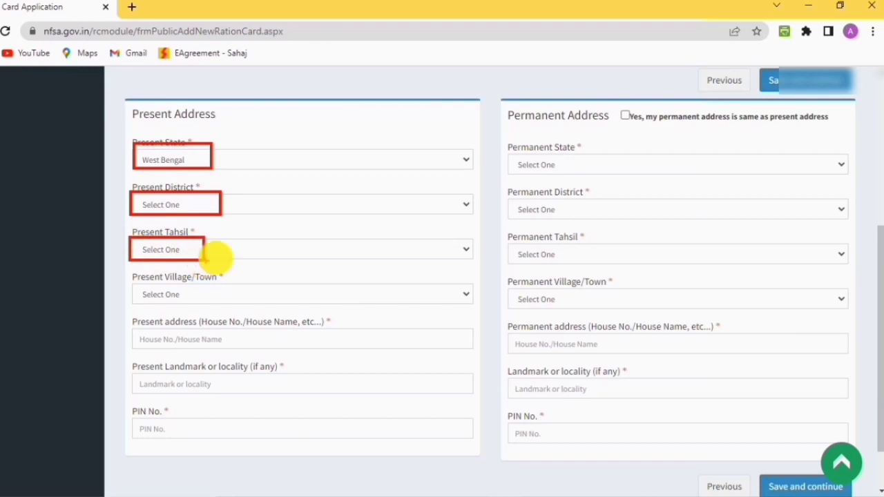
pyautogui.moveTo(132, 283)
pyautogui.mouseDown()
pyautogui.moveTo(181, 303)
pyautogui.moveTo(220, 302)
pyautogui.mouseUp()
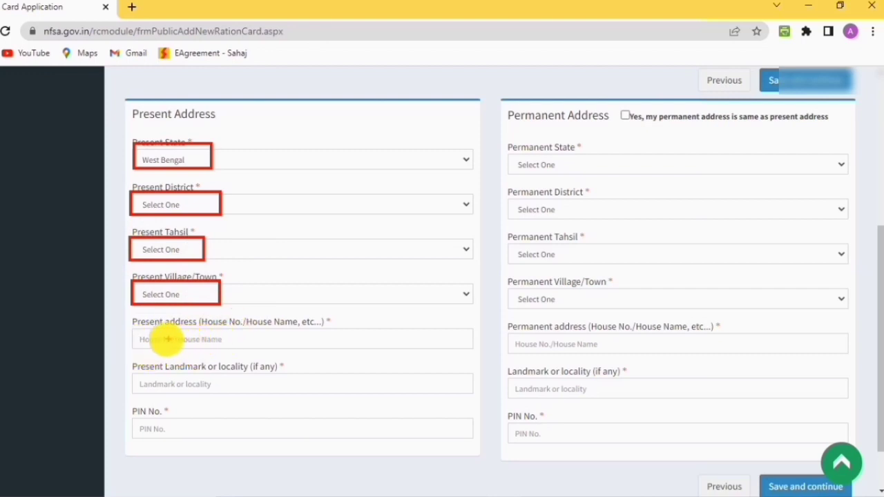
pyautogui.moveTo(134, 333); pyautogui.dragTo(242, 347)
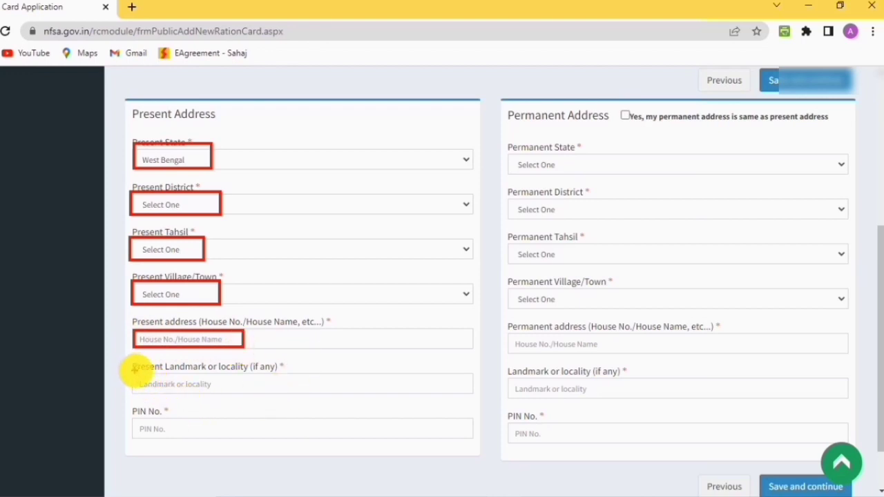
pyautogui.moveTo(134, 371); pyautogui.dragTo(216, 389)
pyautogui.moveTo(134, 419); pyautogui.dragTo(209, 433)
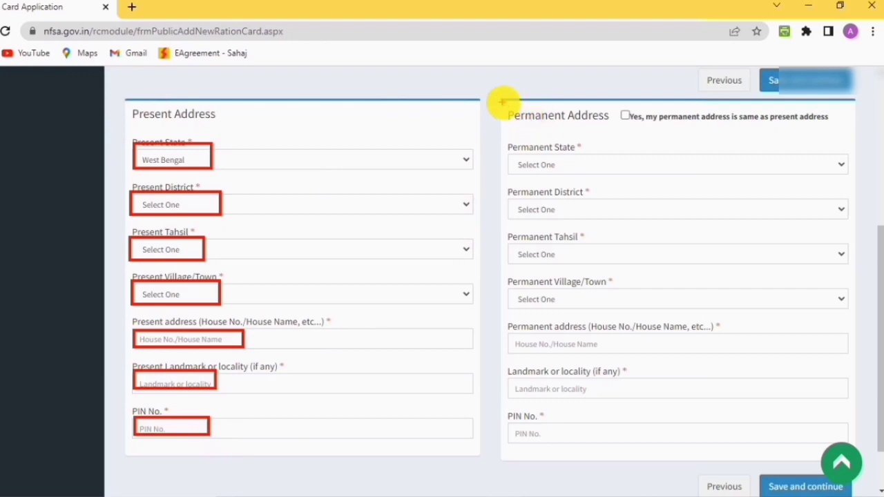
# Examine the permanent address fields and the option that makes the permanent address the same as the present one.
pyautogui.moveTo(504, 101)
pyautogui.mouseDown()
pyautogui.moveTo(557, 129)
pyautogui.moveTo(606, 131)
pyautogui.mouseUp()
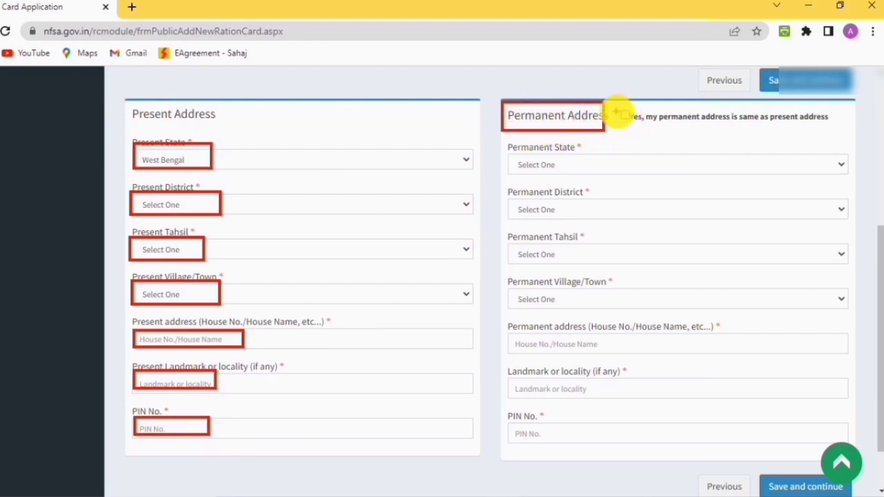
pyautogui.moveTo(615, 108); pyautogui.dragTo(641, 124)
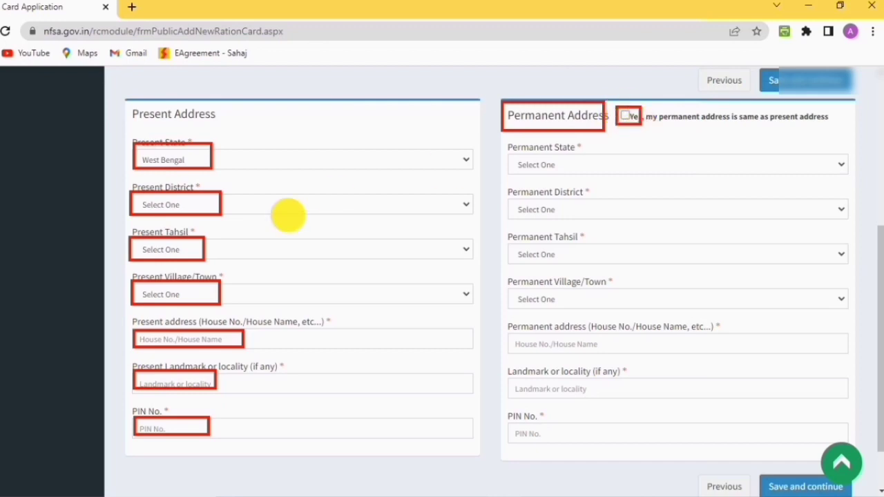
pyautogui.moveTo(127, 123)
pyautogui.mouseDown()
pyautogui.moveTo(322, 396)
pyautogui.moveTo(395, 462)
pyautogui.mouseUp()
pyautogui.moveTo(501, 103)
pyautogui.mouseDown()
pyautogui.moveTo(710, 450)
pyautogui.moveTo(773, 471)
pyautogui.mouseUp()
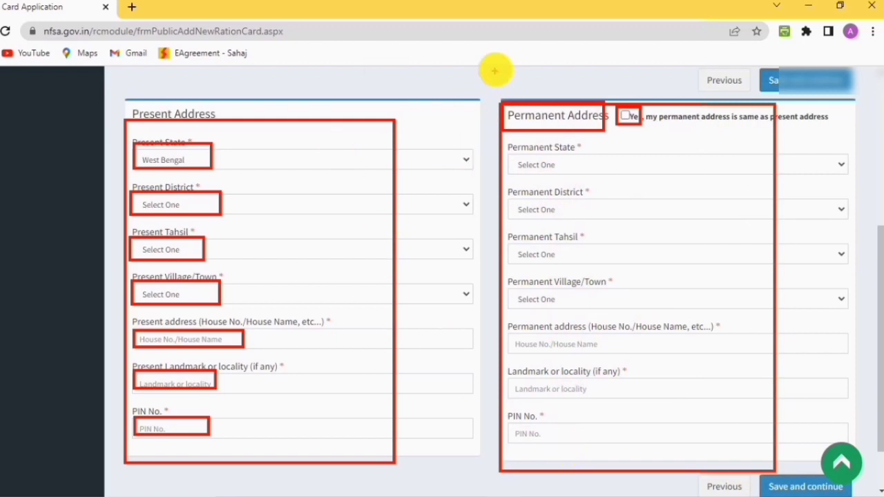
pyautogui.press('Escape')
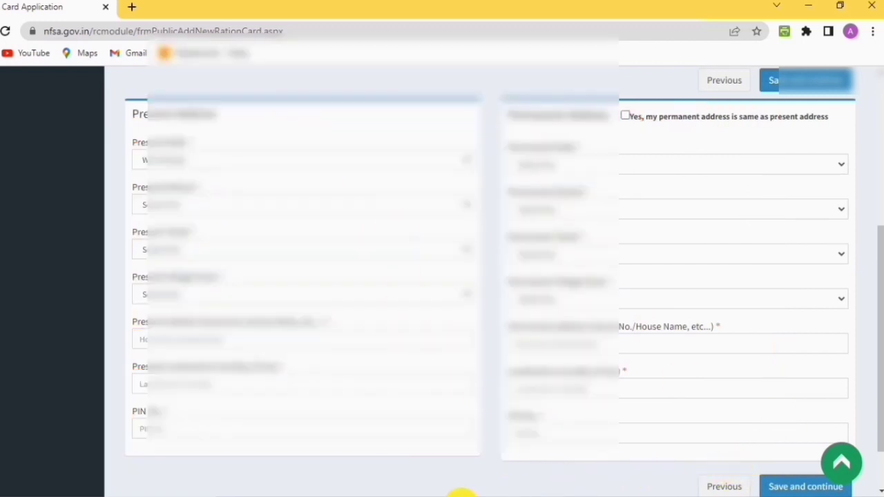
# Save the completed address details and continue to the Additional Info stage.
pyautogui.scroll(-2, 712, 479)
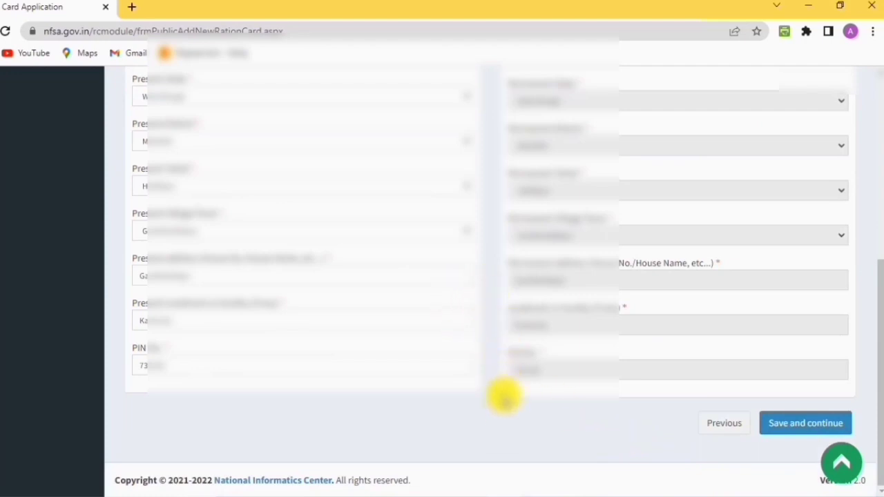
pyautogui.click(806, 424)
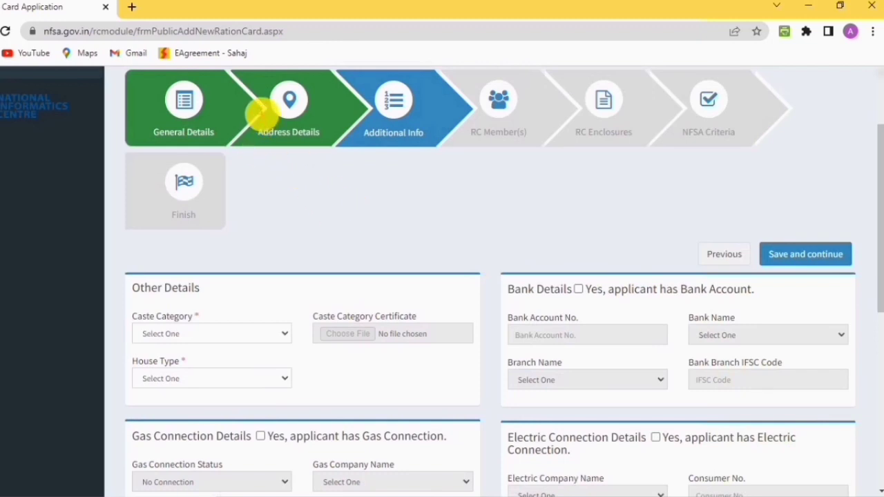
pyautogui.moveTo(262, 114)
pyautogui.mouseDown()
pyautogui.moveTo(292, 99)
pyautogui.moveTo(290, 144)
pyautogui.moveTo(369, 75)
pyautogui.moveTo(390, 130)
pyautogui.moveTo(428, 148)
pyautogui.mouseUp()
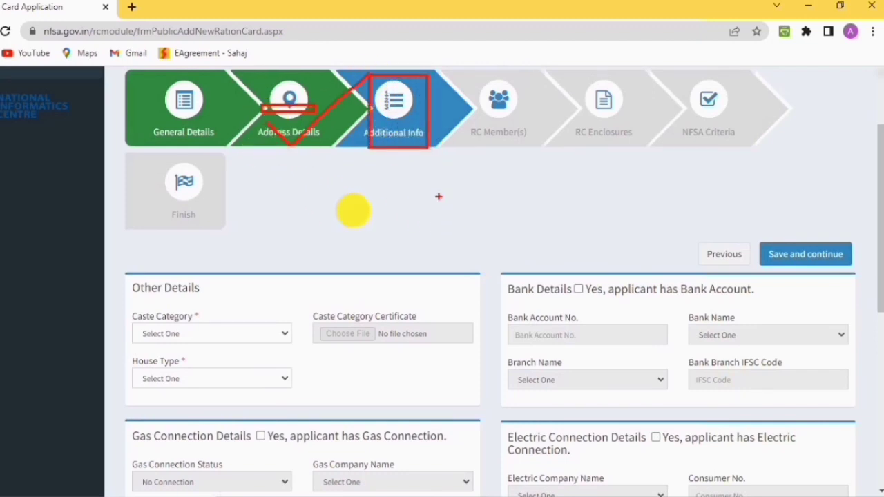
pyautogui.press('Escape')
# Try SCHEDULED CASTE as the caste category in Other Details, and reset the category to Select One.
pyautogui.scroll(-2, 878, 255)
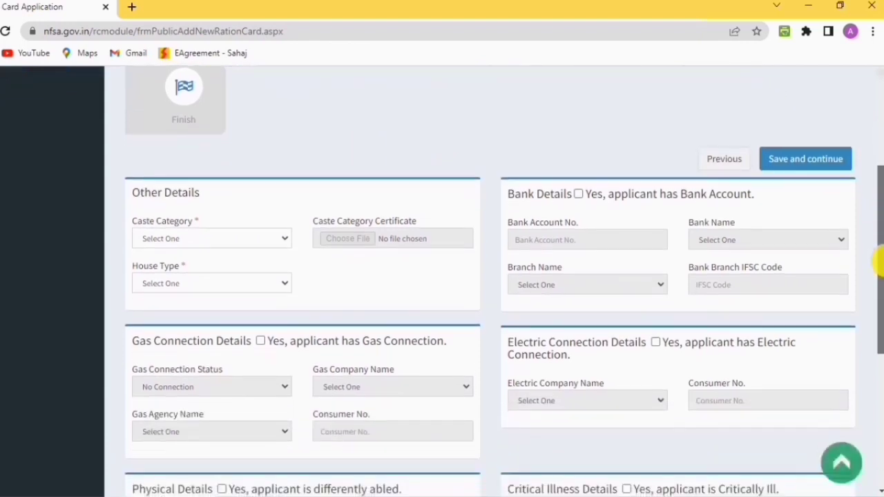
pyautogui.scroll(-2, 877, 261)
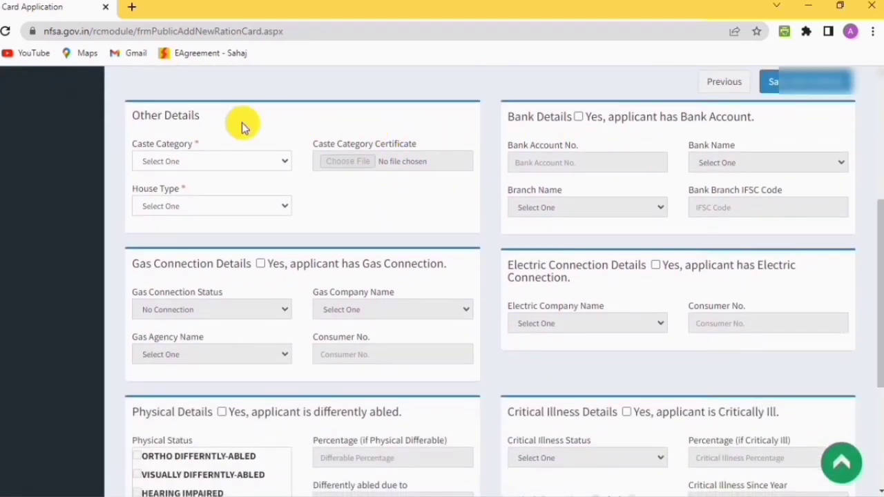
pyautogui.click(230, 162)
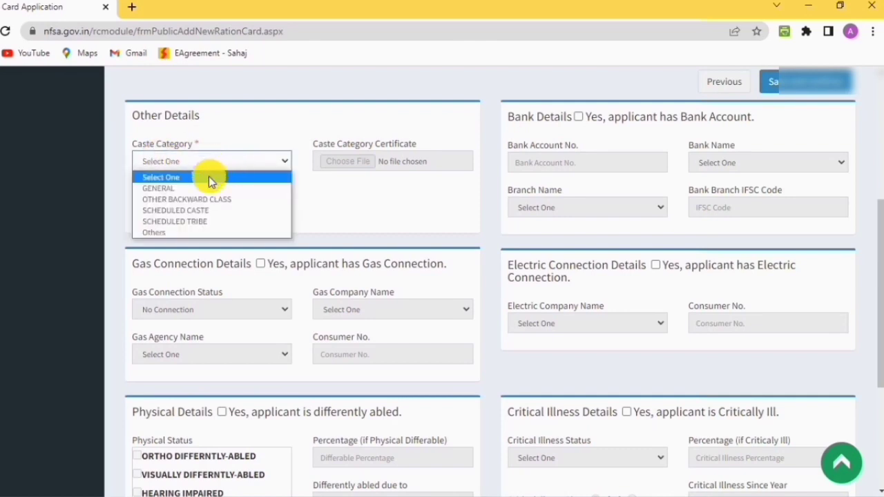
pyautogui.click(174, 216)
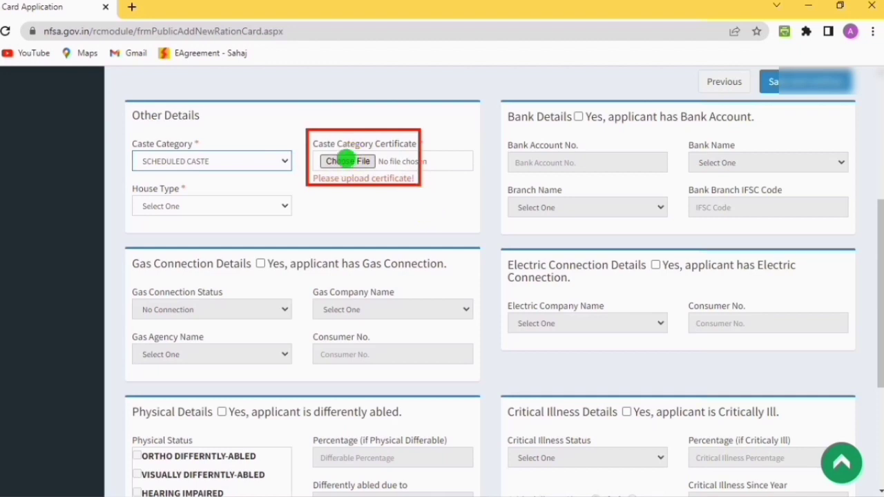
pyautogui.click(232, 161)
pyautogui.click(181, 178)
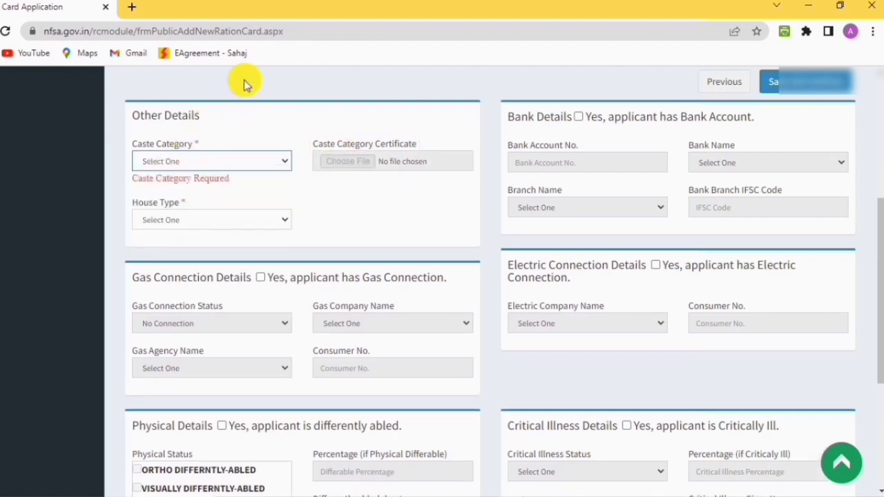
# Set the caste category to SCHEDULED CASTE and the house type to NA in Other Details.
pyautogui.click(250, 161)
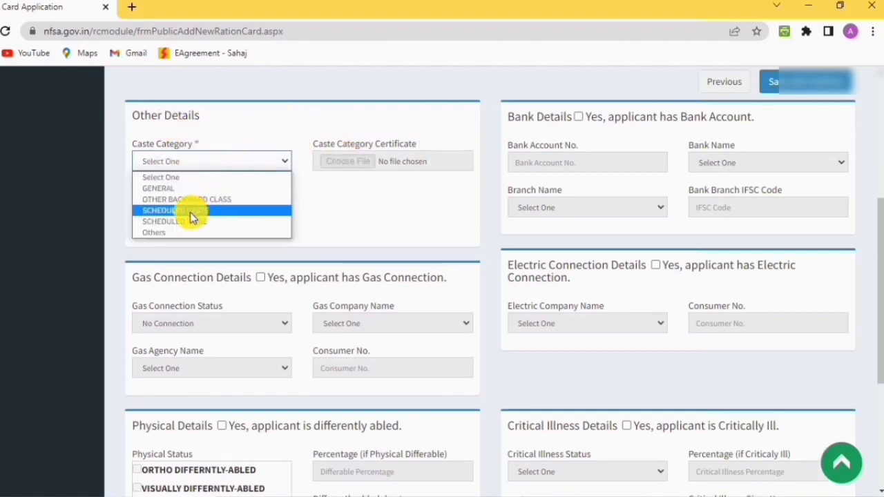
pyautogui.click(190, 210)
pyautogui.click(214, 206)
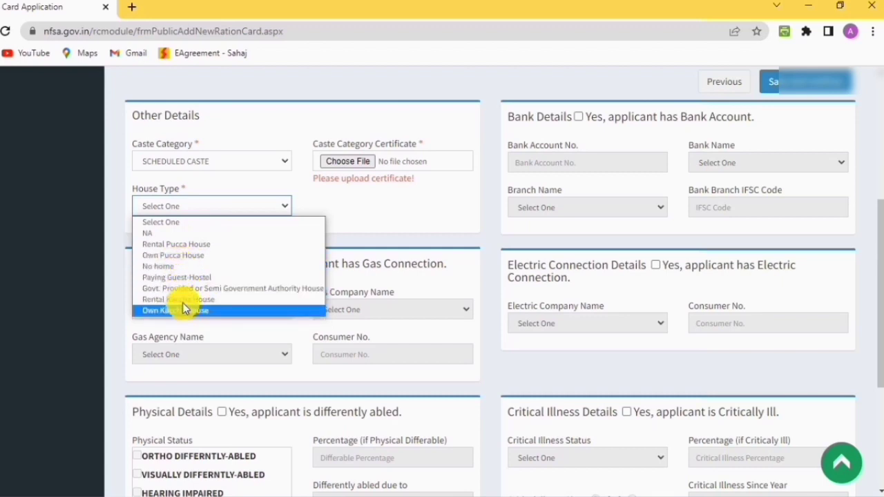
pyautogui.click(185, 233)
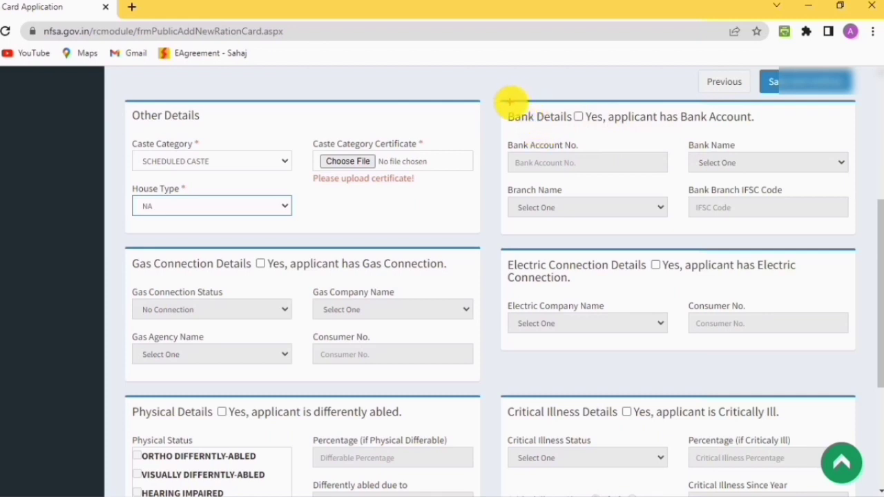
# Examine the optional bank, gas connection, electric connection, physical and critical illness sections and the options that enable them.
pyautogui.moveTo(508, 101); pyautogui.dragTo(729, 223)
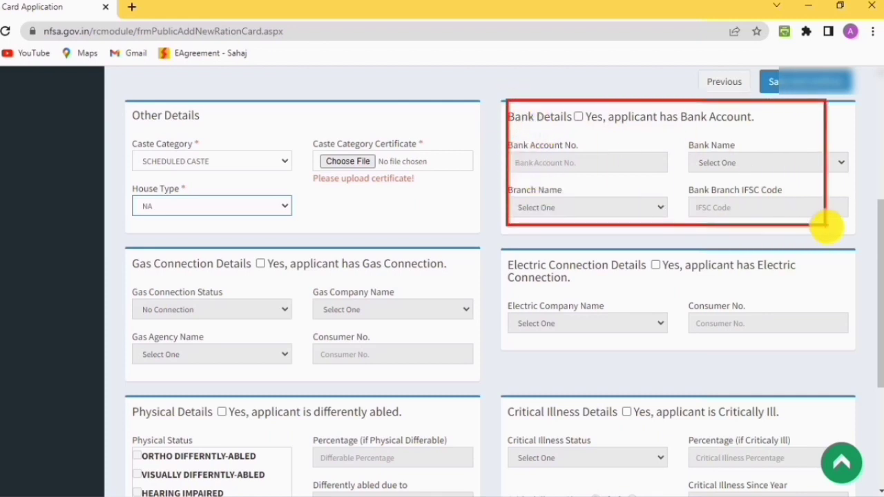
pyautogui.click(537, 131)
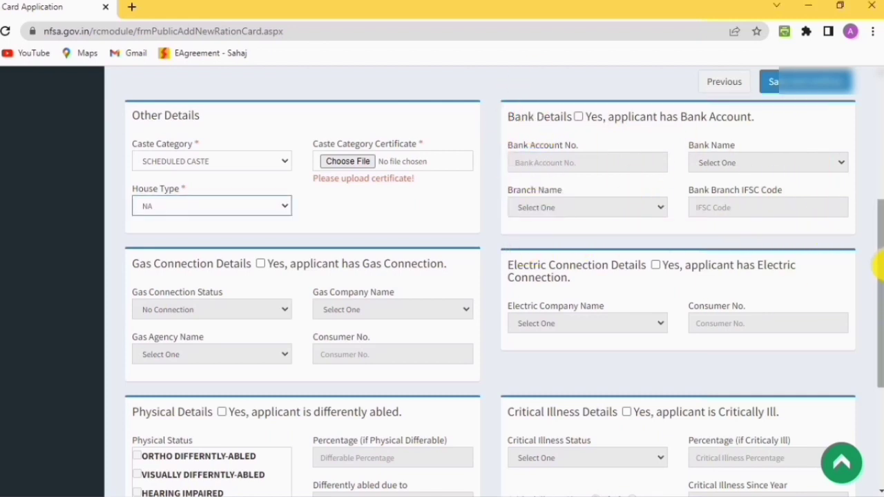
pyautogui.moveTo(879, 263); pyautogui.dragTo(878, 338)
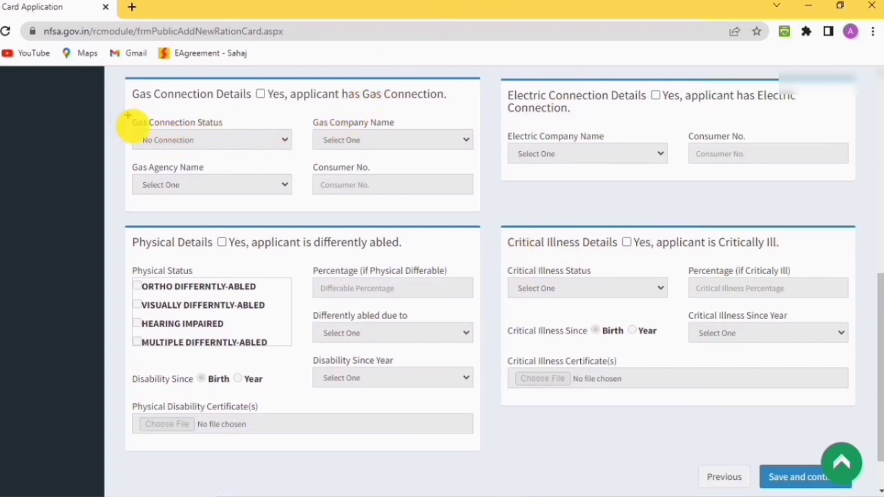
pyautogui.moveTo(128, 115)
pyautogui.mouseDown()
pyautogui.moveTo(264, 178)
pyautogui.moveTo(364, 205)
pyautogui.moveTo(488, 212)
pyautogui.moveTo(482, 205)
pyautogui.mouseUp()
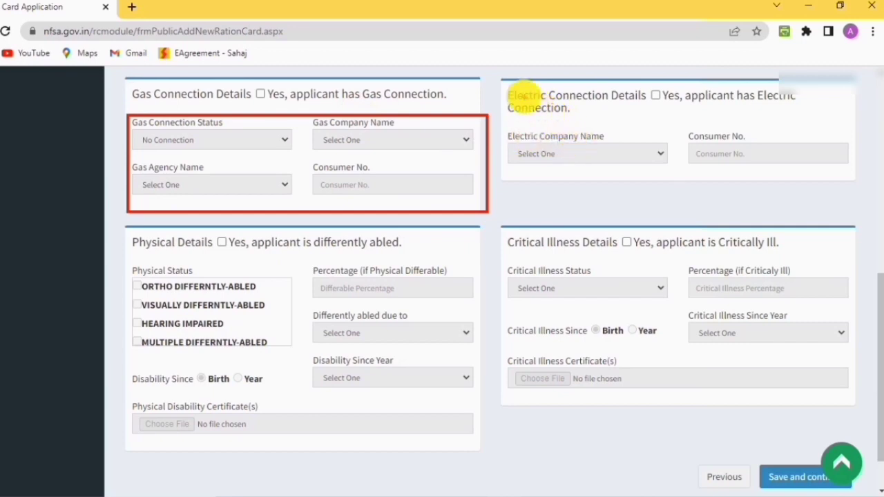
pyautogui.moveTo(496, 84)
pyautogui.mouseDown()
pyautogui.moveTo(535, 149)
pyautogui.moveTo(649, 183)
pyautogui.moveTo(767, 197)
pyautogui.moveTo(854, 194)
pyautogui.mouseUp()
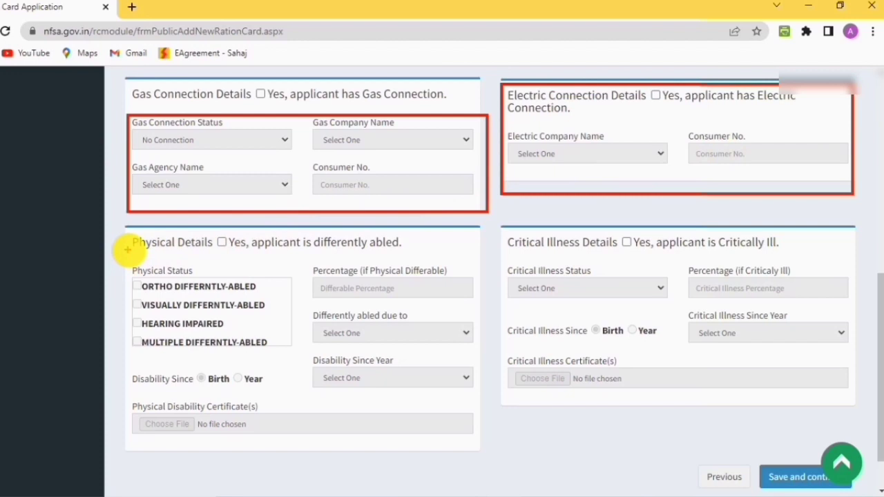
pyautogui.moveTo(122, 223)
pyautogui.mouseDown()
pyautogui.moveTo(187, 405)
pyautogui.moveTo(381, 474)
pyautogui.moveTo(486, 473)
pyautogui.mouseUp()
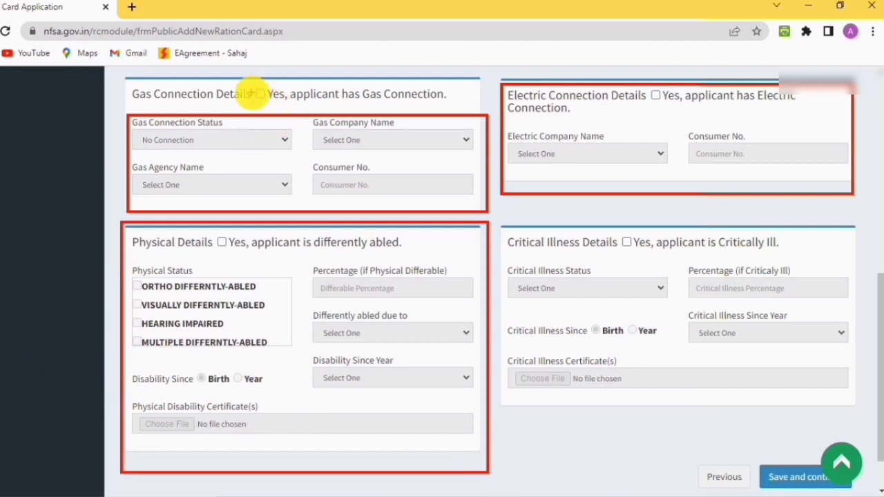
pyautogui.moveTo(252, 92); pyautogui.dragTo(275, 107)
pyautogui.moveTo(245, 233); pyautogui.dragTo(212, 250)
pyautogui.moveTo(616, 232); pyautogui.dragTo(645, 247)
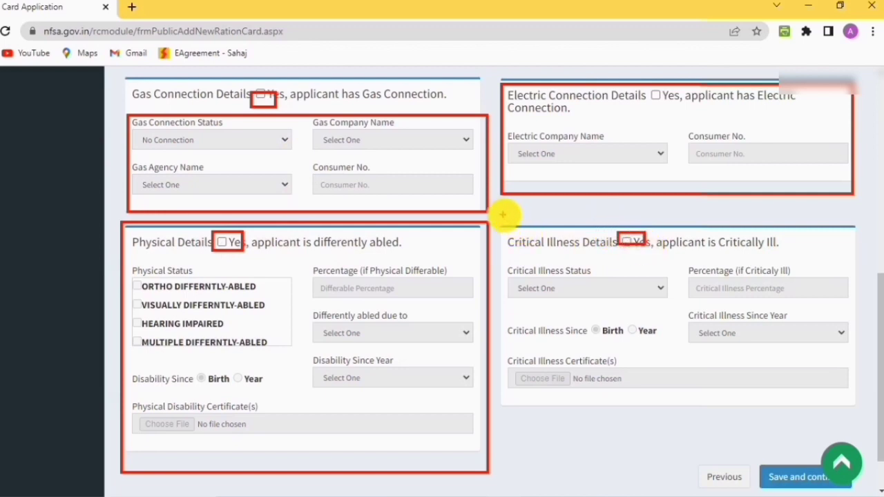
pyautogui.moveTo(502, 214)
pyautogui.mouseDown()
pyautogui.moveTo(592, 392)
pyautogui.moveTo(848, 449)
pyautogui.moveTo(856, 438)
pyautogui.mouseUp()
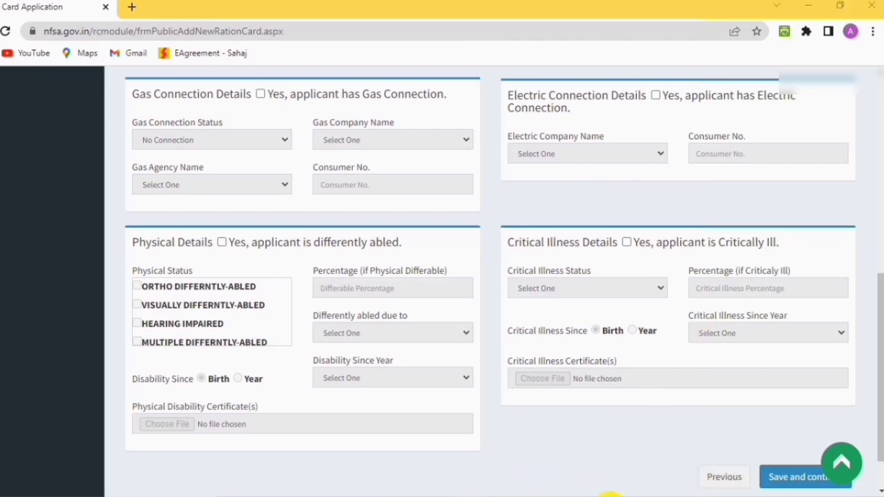
# Save the additional details and continue to the RC Member(s) stage.
pyautogui.click(706, 476)
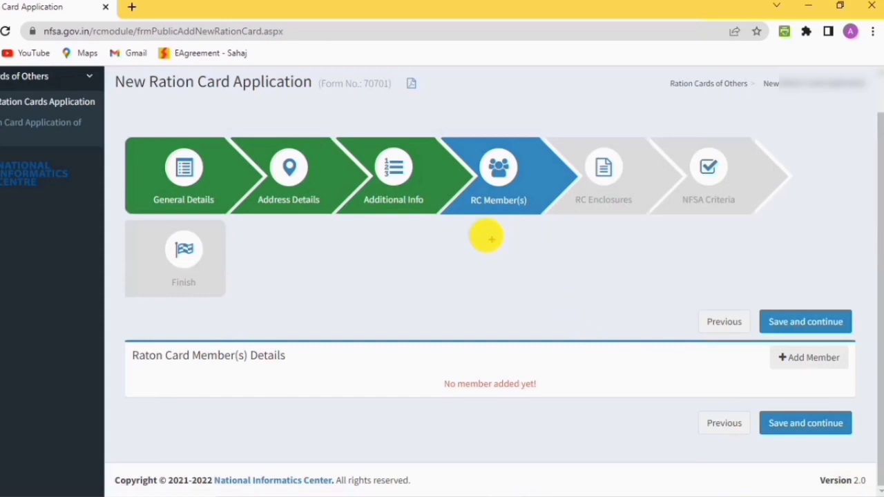
pyautogui.moveTo(343, 132)
pyautogui.mouseDown()
pyautogui.moveTo(388, 191)
pyautogui.moveTo(432, 213)
pyautogui.mouseUp()
pyautogui.moveTo(373, 177)
pyautogui.mouseDown()
pyautogui.moveTo(421, 220)
pyautogui.moveTo(535, 69)
pyautogui.mouseUp()
pyautogui.moveTo(453, 136); pyautogui.dragTo(528, 216)
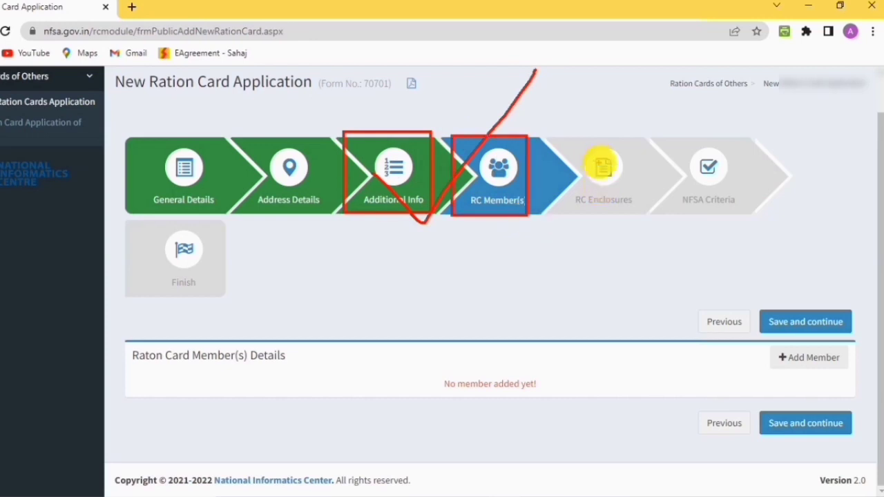
pyautogui.moveTo(566, 142); pyautogui.dragTo(632, 214)
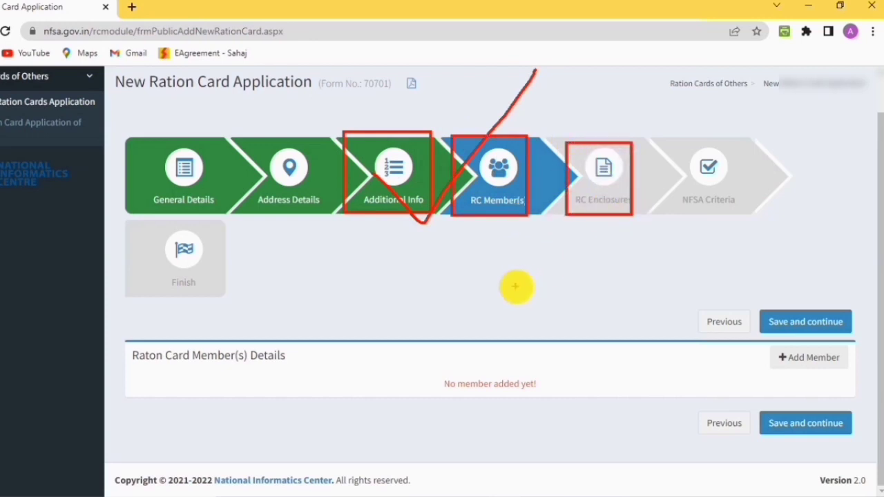
pyautogui.press('Escape')
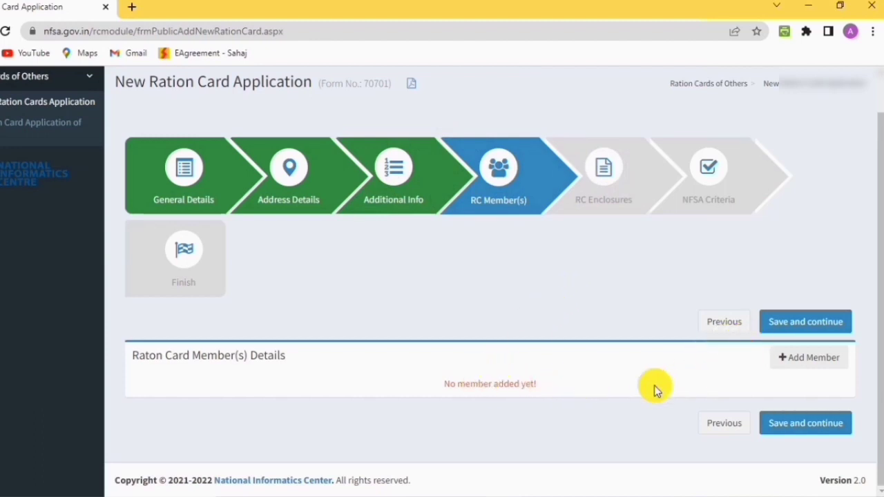
# Open the form for a new ration card member and examine its personal, general, professional and additional fields.
pyautogui.click(805, 359)
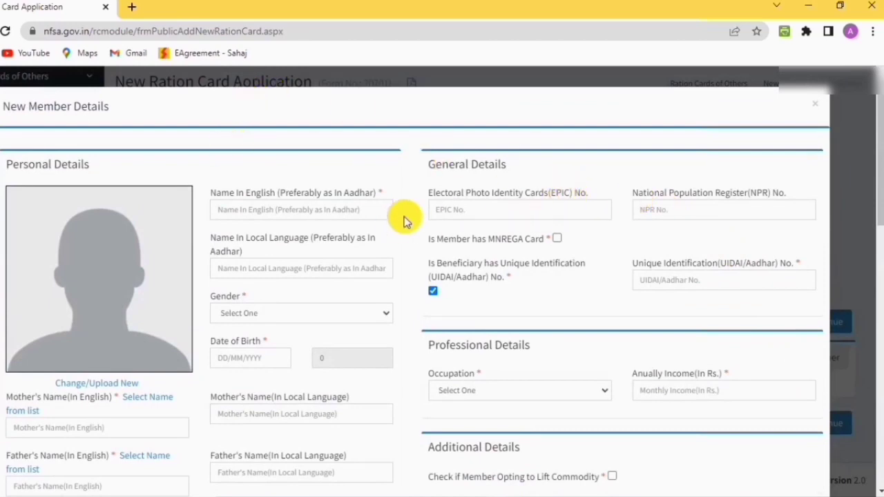
pyautogui.scroll(-4, 404, 220)
pyautogui.scroll(-7, 404, 219)
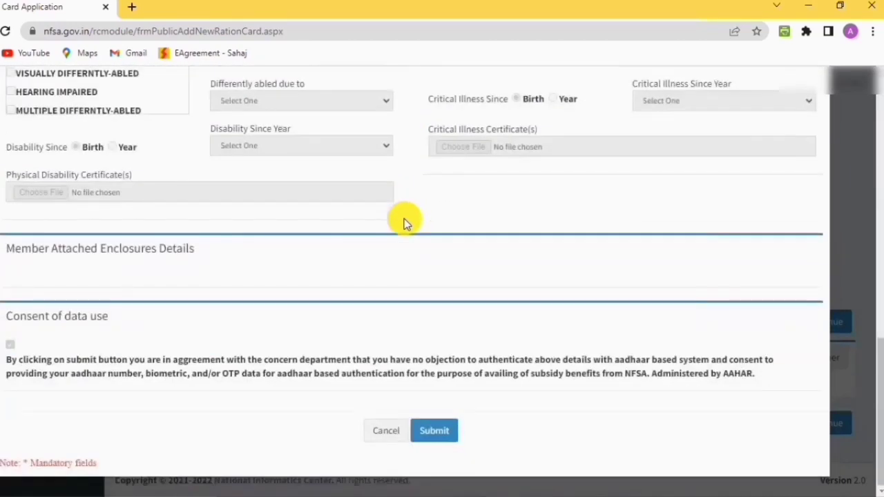
pyautogui.scroll(10, 404, 221)
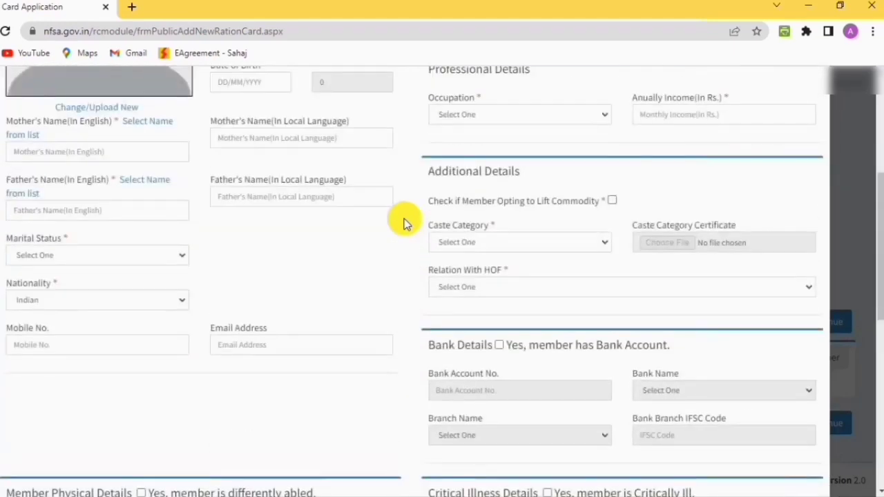
pyautogui.scroll(1, 404, 223)
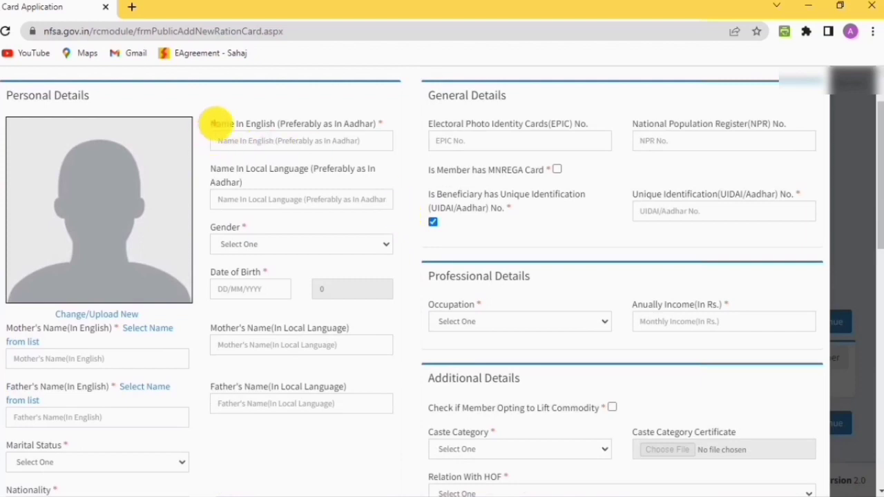
pyautogui.moveTo(215, 124); pyautogui.dragTo(388, 160)
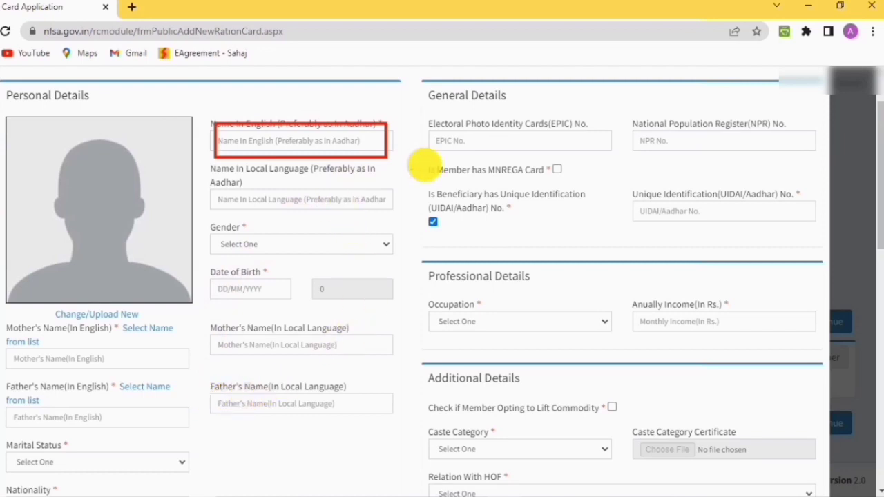
pyautogui.moveTo(199, 80)
pyautogui.mouseDown()
pyautogui.moveTo(238, 181)
pyautogui.moveTo(410, 306)
pyautogui.moveTo(763, 489)
pyautogui.mouseUp()
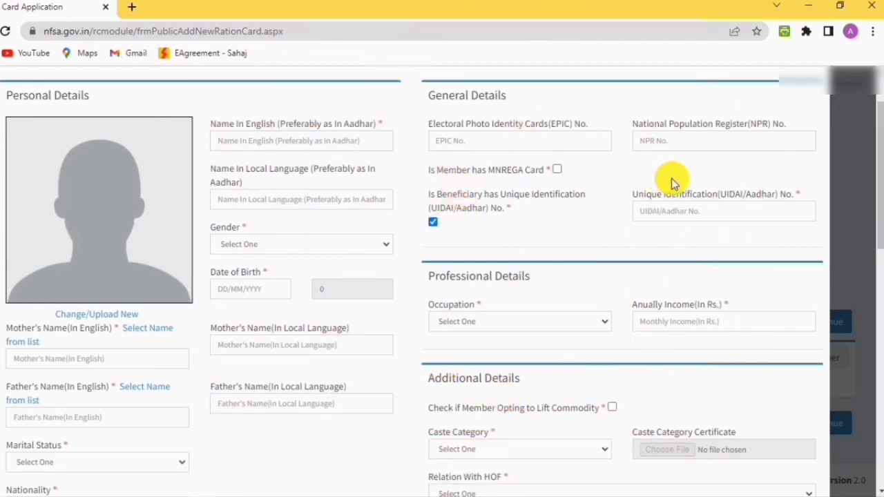
# Try the differently abled and critically ill options in the new member form, and clear both again.
pyautogui.scroll(-5, 671, 178)
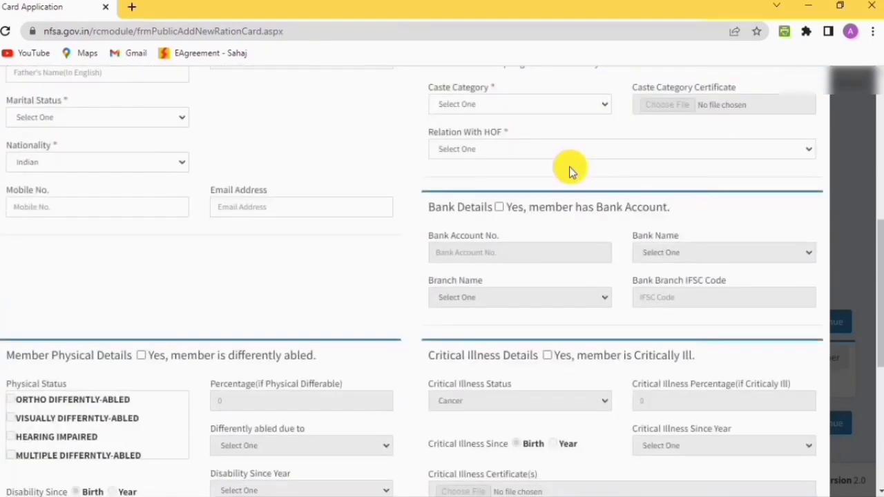
pyautogui.scroll(-1, 570, 171)
pyautogui.scroll(-1, 570, 171)
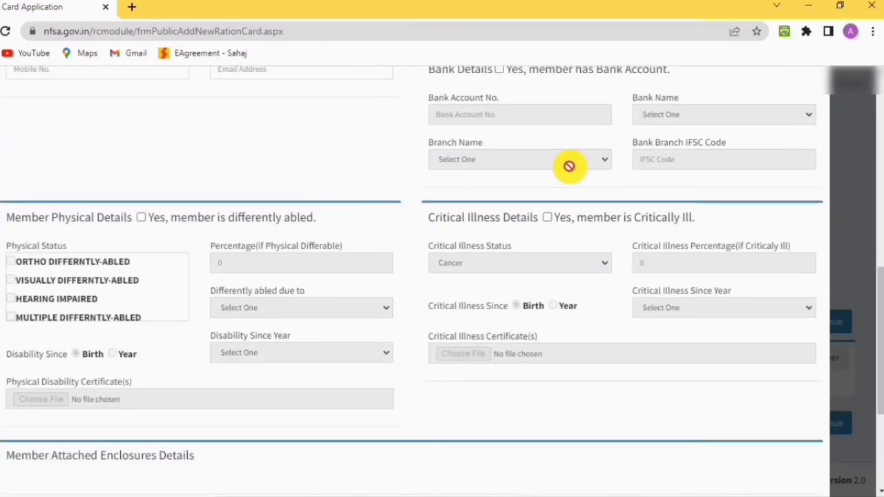
pyautogui.scroll(-1, 569, 166)
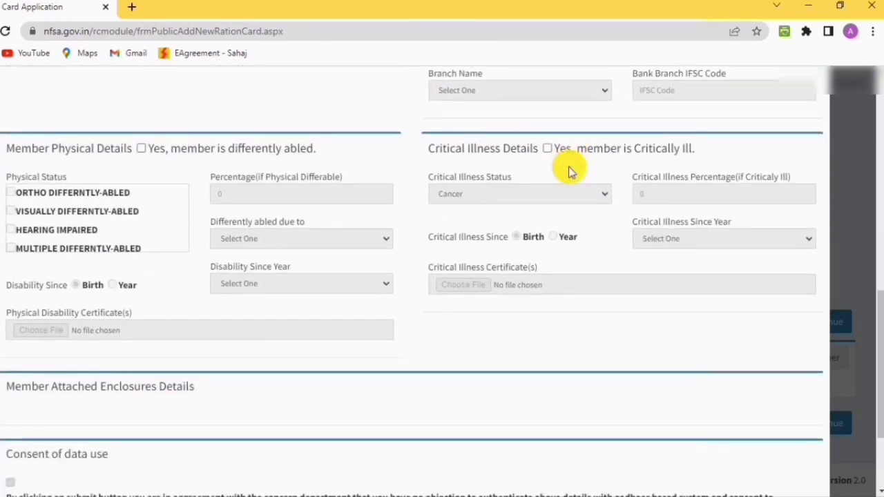
pyautogui.click(140, 150)
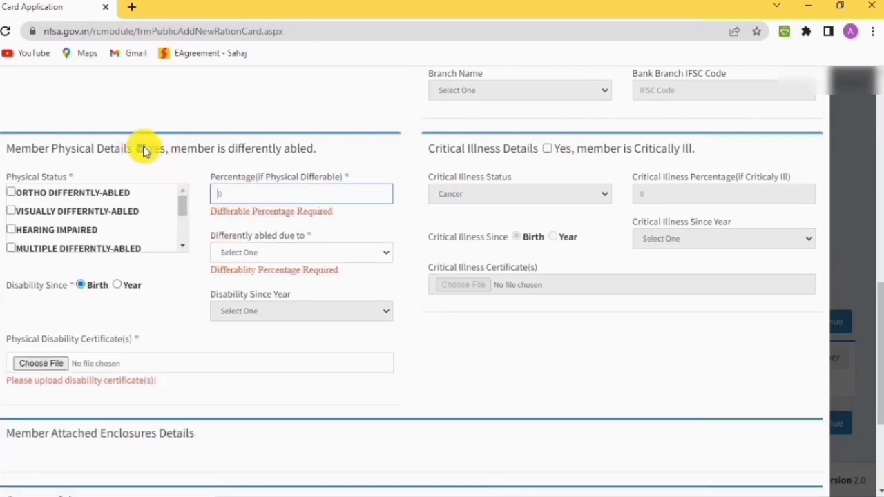
pyautogui.click(142, 149)
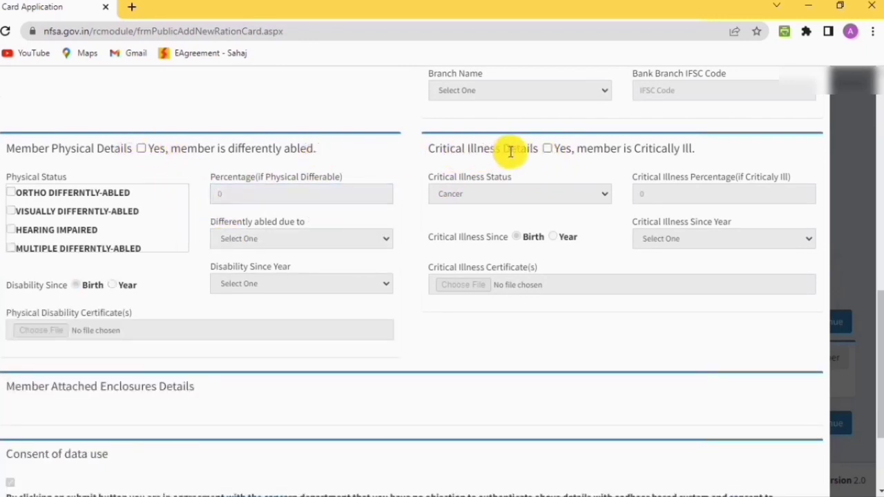
pyautogui.click(547, 149)
pyautogui.click(547, 149)
# Examine the member form's enclosures and consent of data use sections, and close the form without submitting a member.
pyautogui.scroll(-1, 443, 192)
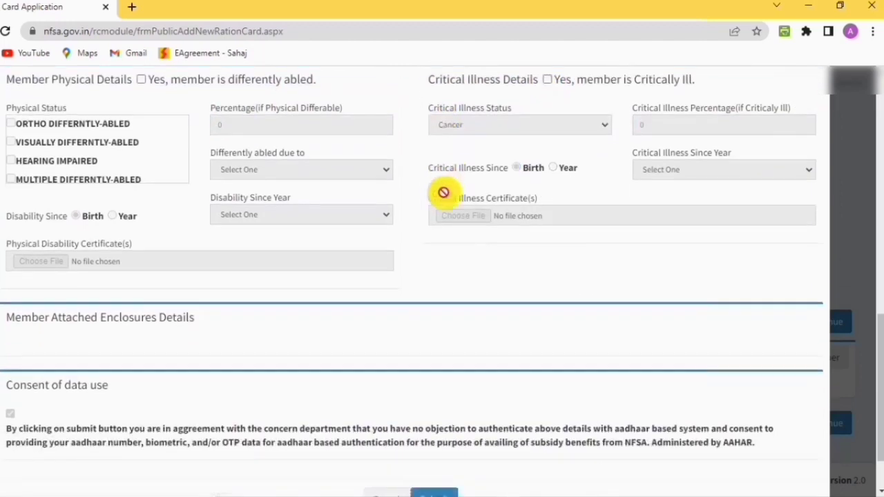
pyautogui.scroll(-1, 443, 193)
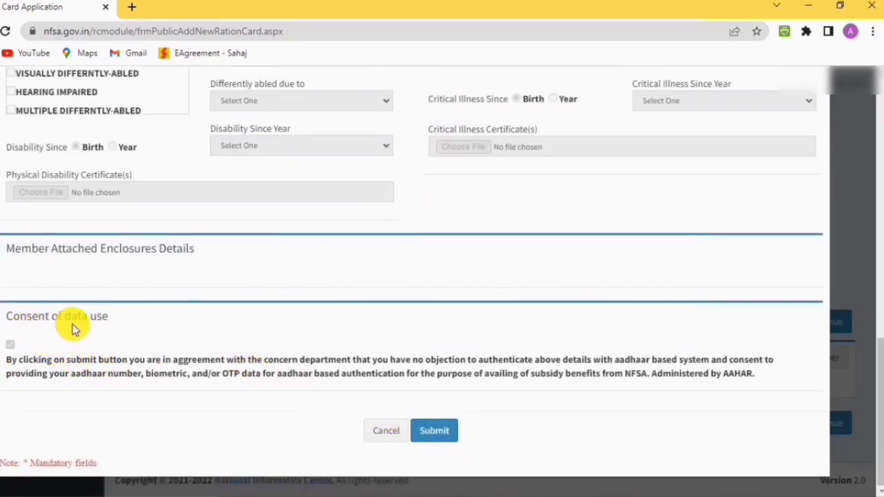
pyautogui.scroll(8, 451, 369)
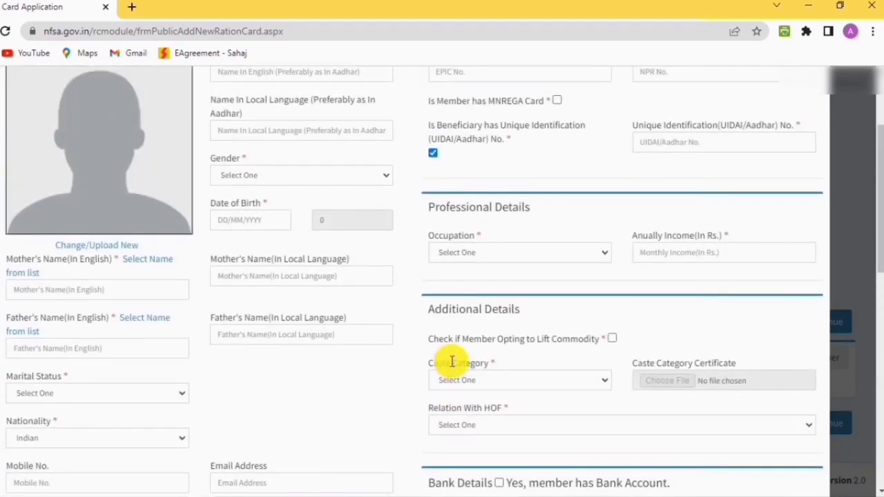
pyautogui.scroll(2, 450, 361)
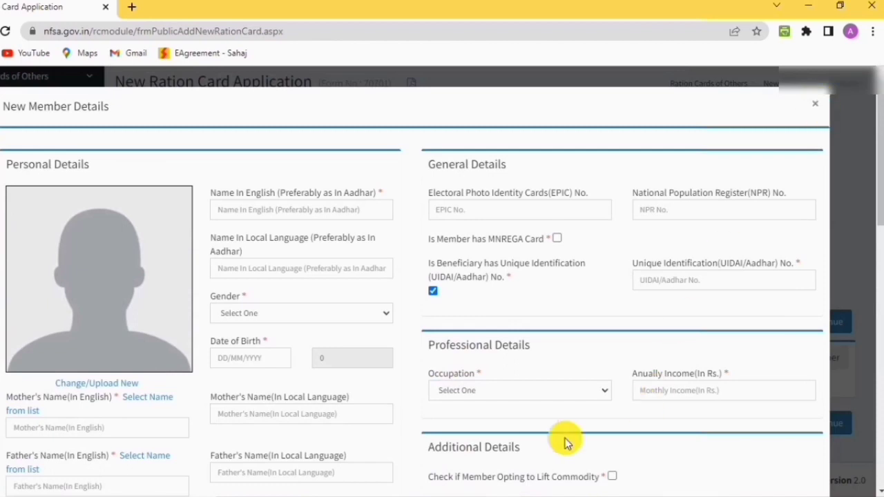
pyautogui.press('Escape')
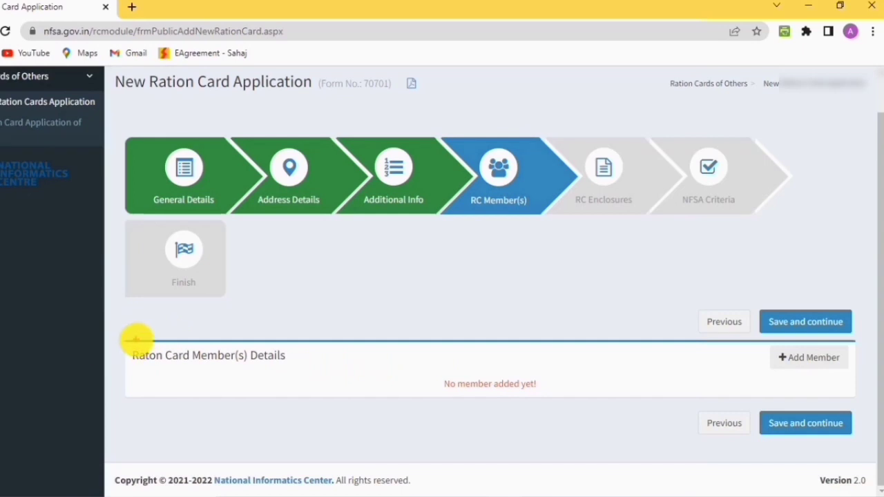
# Save the ration card member details and continue to the RC Enclosures stage.
pyautogui.moveTo(130, 345); pyautogui.dragTo(706, 459)
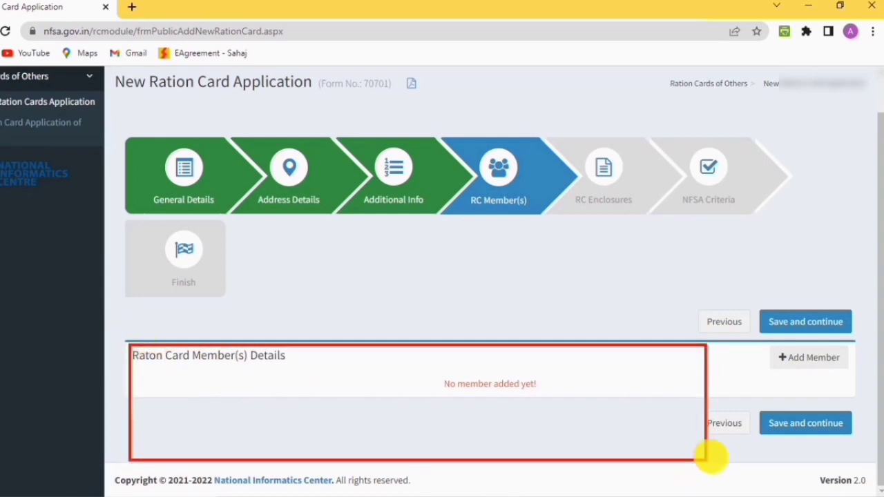
pyautogui.moveTo(765, 341)
pyautogui.mouseDown()
pyautogui.moveTo(768, 358)
pyautogui.moveTo(805, 381)
pyautogui.mouseUp()
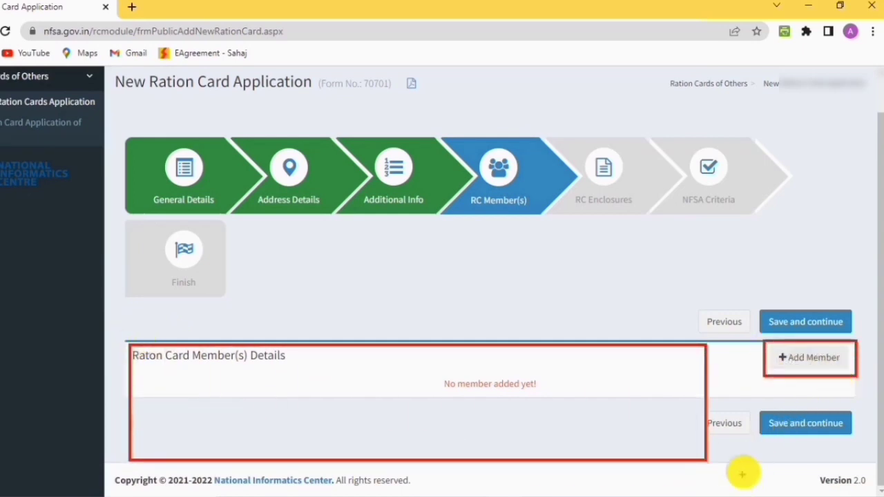
pyautogui.press('Escape')
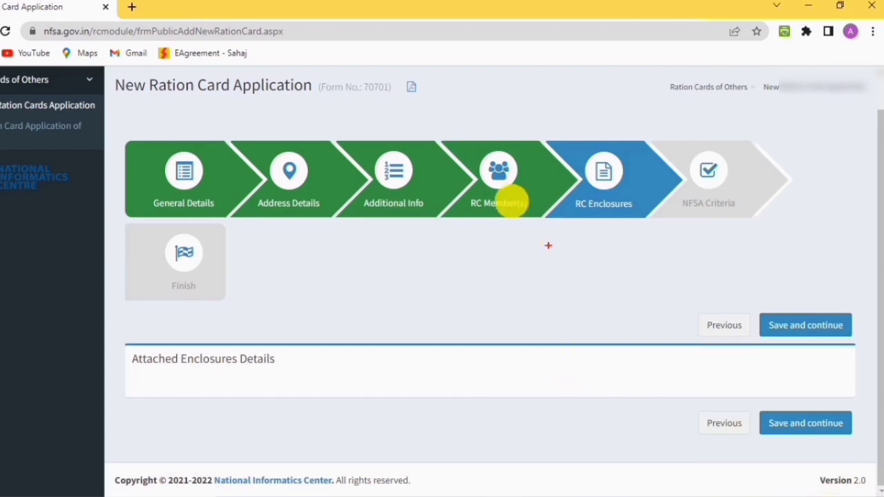
pyautogui.moveTo(458, 140); pyautogui.dragTo(529, 217)
pyautogui.moveTo(471, 181)
pyautogui.mouseDown()
pyautogui.moveTo(483, 191)
pyautogui.moveTo(535, 155)
pyautogui.moveTo(586, 223)
pyautogui.moveTo(672, 216)
pyautogui.mouseUp()
pyautogui.moveTo(571, 178)
pyautogui.mouseDown()
pyautogui.moveTo(604, 209)
pyautogui.moveTo(657, 164)
pyautogui.mouseUp()
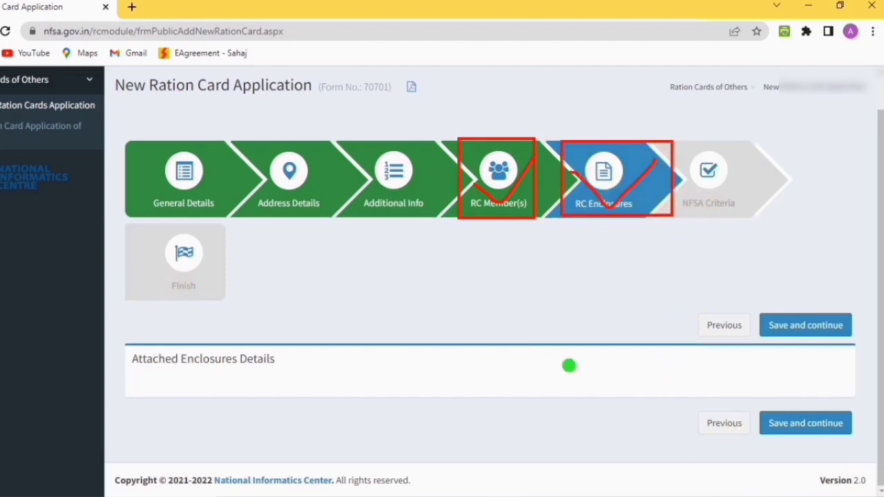
# Save the RC Enclosures stage without attaching any documents and continue to the NFSA Criteria stage.
pyautogui.press('Escape')
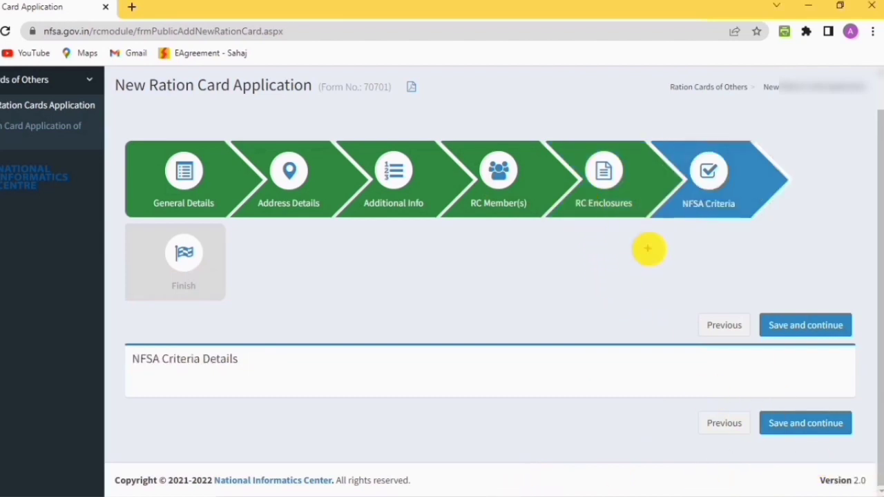
pyautogui.moveTo(568, 144)
pyautogui.mouseDown()
pyautogui.moveTo(588, 183)
pyautogui.moveTo(636, 216)
pyautogui.mouseUp()
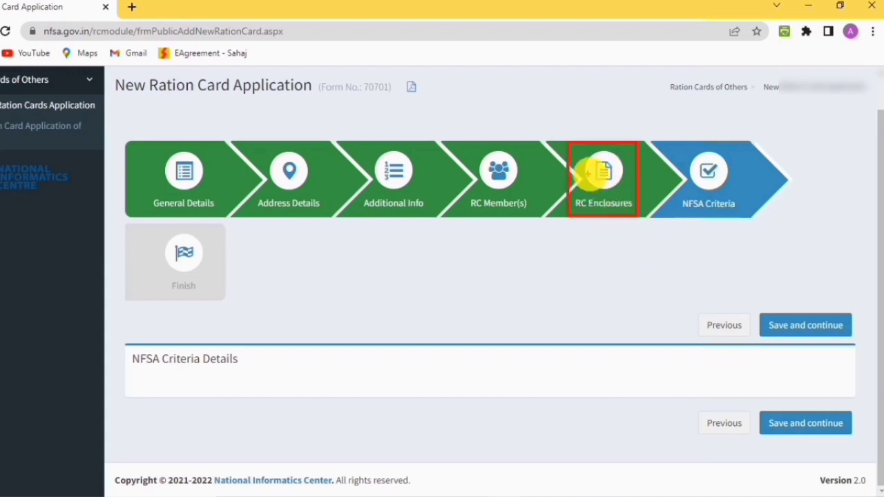
pyautogui.moveTo(587, 174)
pyautogui.mouseDown()
pyautogui.moveTo(674, 140)
pyautogui.moveTo(734, 213)
pyautogui.moveTo(754, 220)
pyautogui.mouseUp()
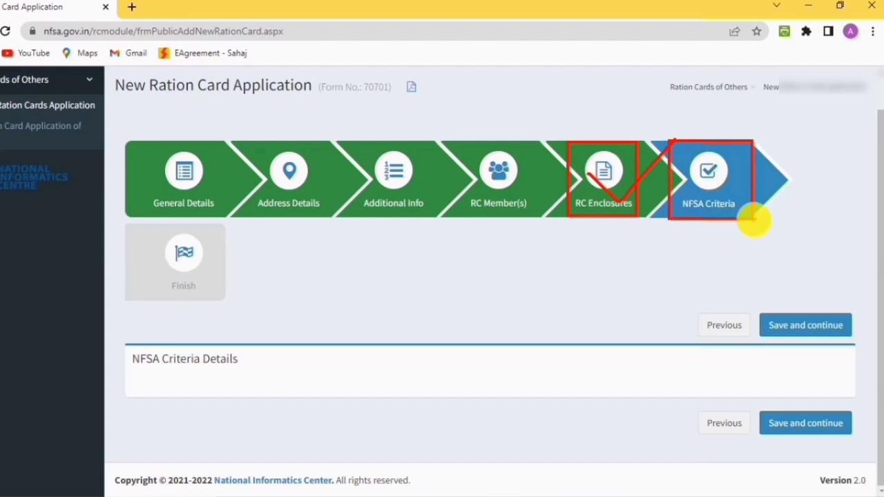
# Save the NFSA Criteria stage and continue to the Finish stage of the new ration card application.
pyautogui.press('Escape')
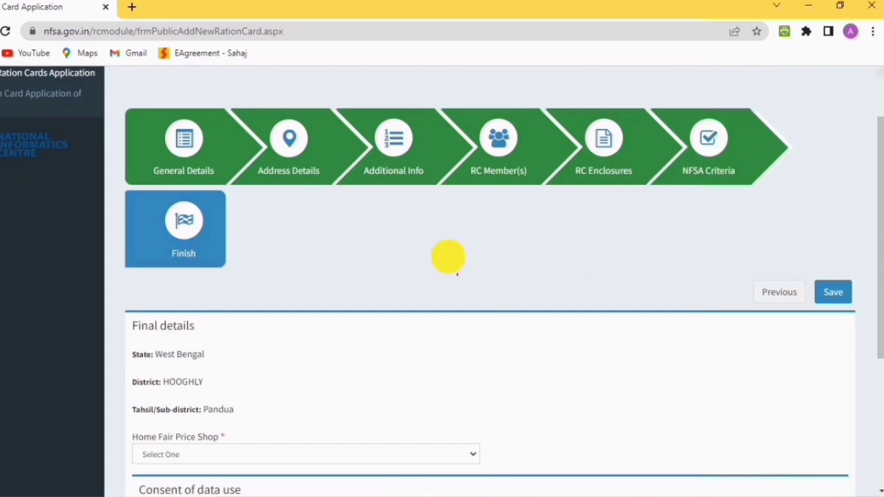
pyautogui.moveTo(118, 102)
pyautogui.mouseDown()
pyautogui.moveTo(290, 158)
pyautogui.moveTo(724, 201)
pyautogui.moveTo(771, 192)
pyautogui.mouseUp()
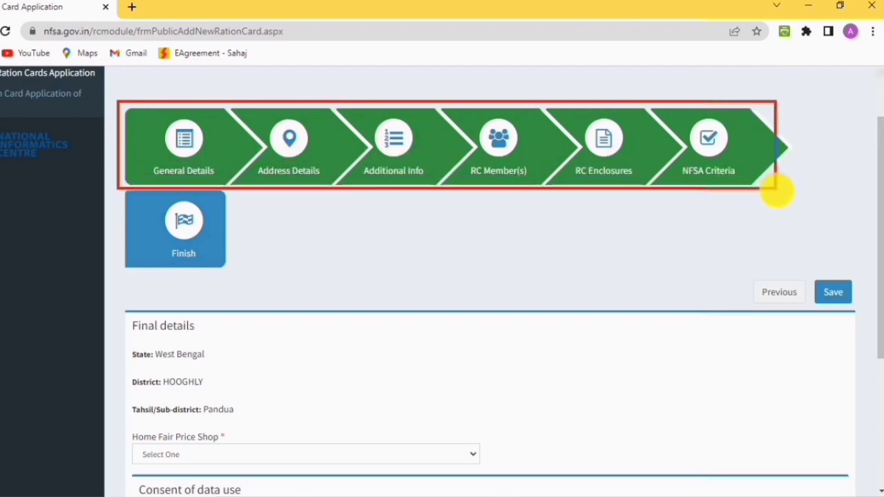
pyautogui.moveTo(680, 156); pyautogui.dragTo(756, 123)
pyautogui.moveTo(590, 145); pyautogui.dragTo(663, 109)
pyautogui.moveTo(126, 192); pyautogui.dragTo(233, 269)
pyautogui.moveTo(149, 228); pyautogui.dragTo(324, 183)
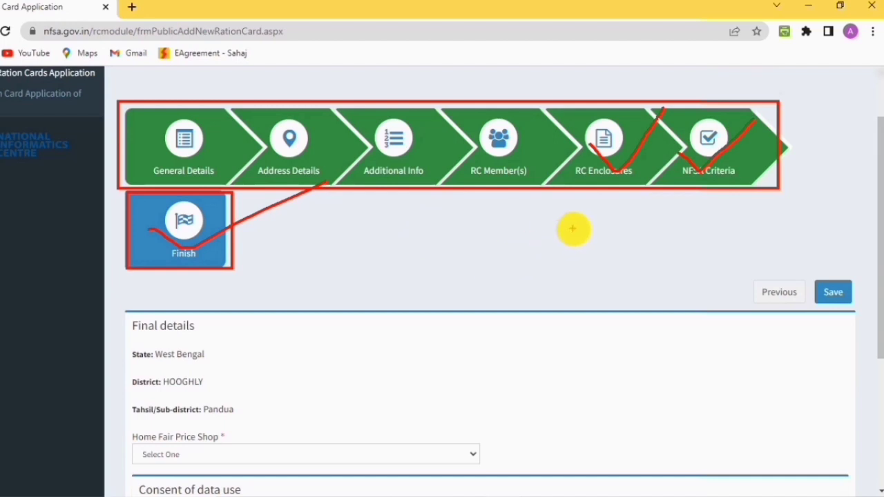
pyautogui.press('Escape')
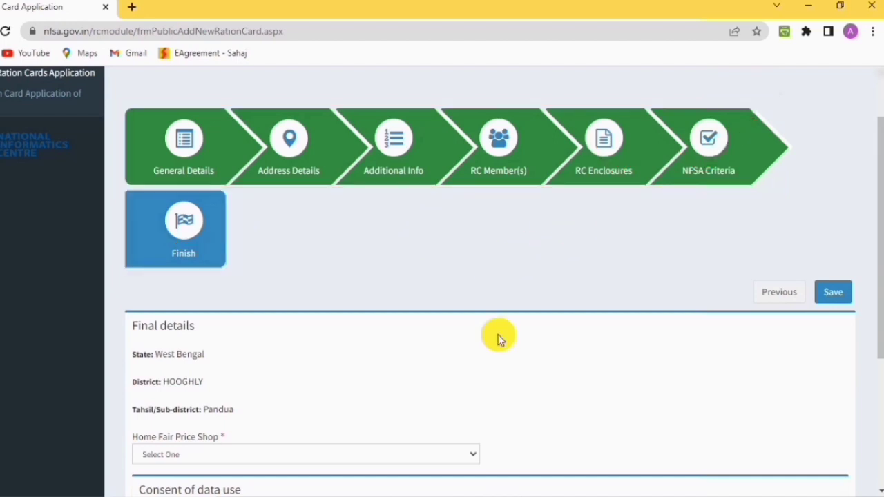
# Review the final details and consent of data use, and check the Home Fair Price Shop options without choosing one.
pyautogui.scroll(-2, 589, 280)
pyautogui.scroll(-1, 589, 278)
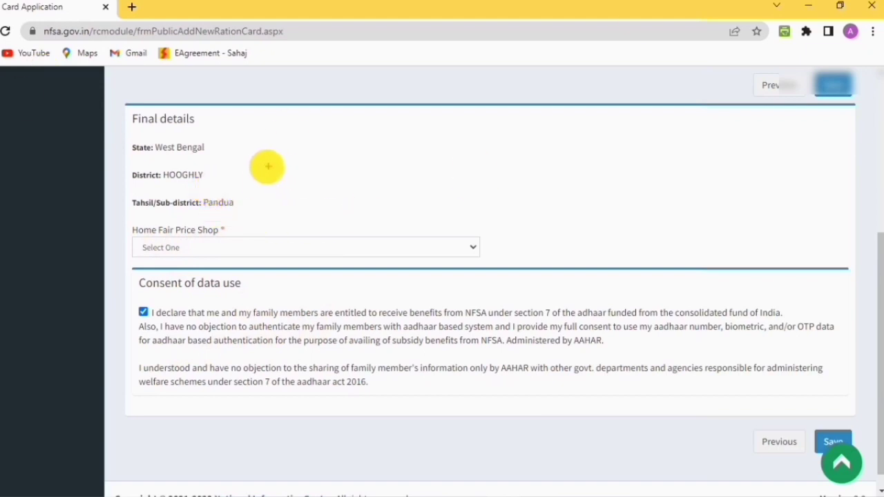
pyautogui.moveTo(125, 98)
pyautogui.mouseDown()
pyautogui.moveTo(237, 270)
pyautogui.moveTo(517, 282)
pyautogui.mouseUp()
pyautogui.moveTo(132, 223); pyautogui.dragTo(237, 261)
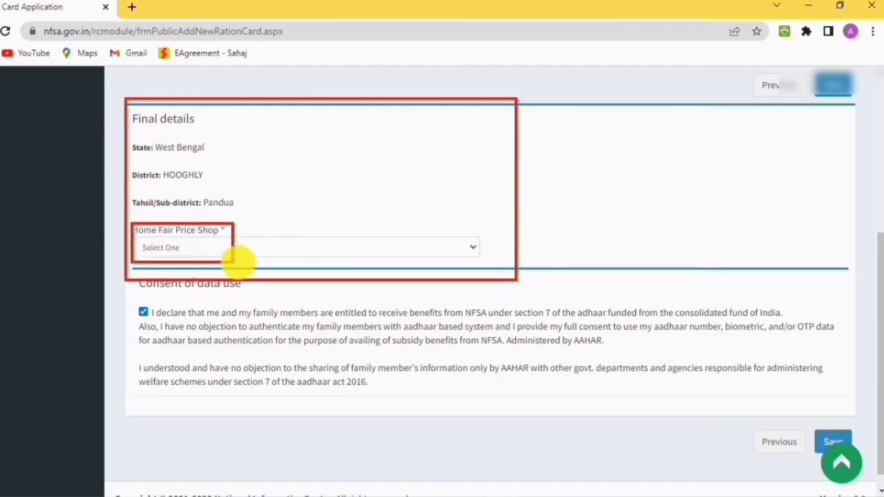
pyautogui.press('Escape')
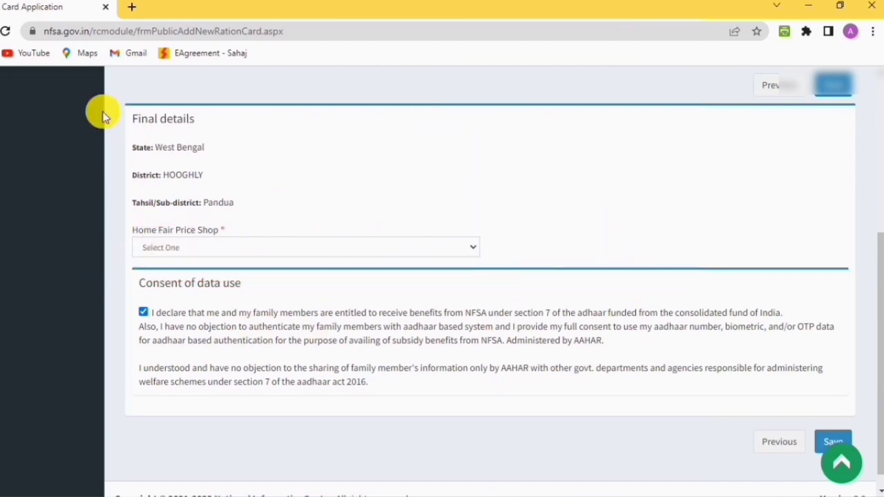
pyautogui.click(249, 245)
pyautogui.click(253, 246)
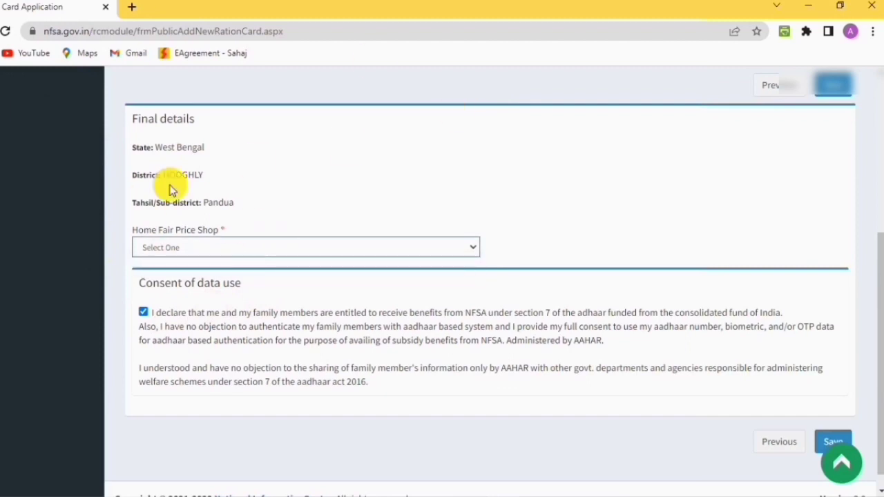
pyautogui.click(294, 251)
pyautogui.click(293, 250)
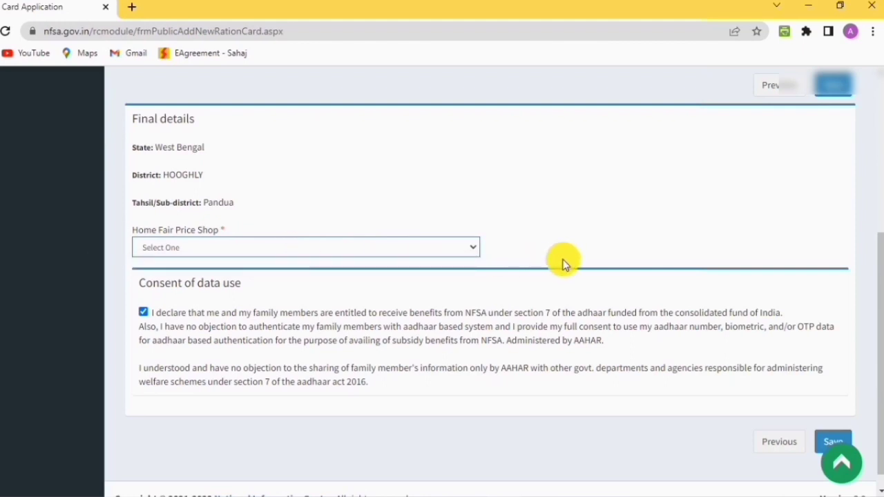
# Try to save the ration card application at the Finish stage without a home fair price shop selected.
pyautogui.scroll(-1, 574, 261)
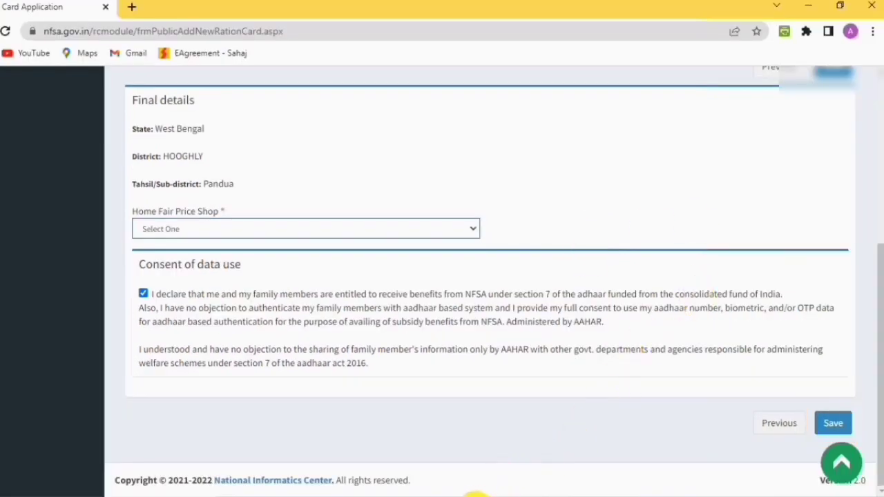
pyautogui.click(841, 471)
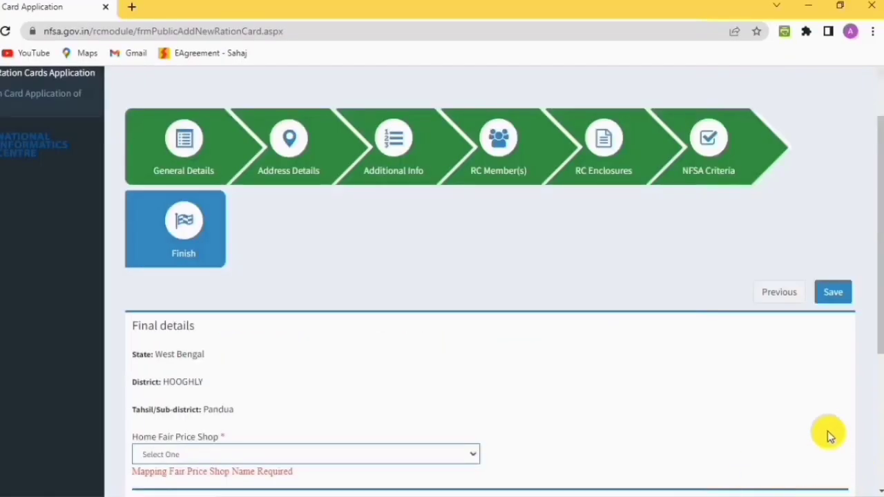
pyautogui.scroll(1, 563, 291)
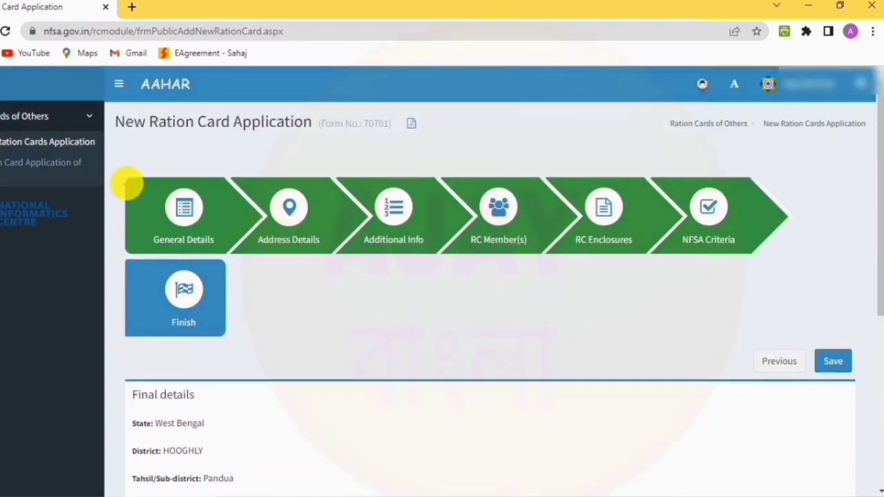
pyautogui.moveTo(118, 147)
pyautogui.mouseDown()
pyautogui.moveTo(226, 352)
pyautogui.moveTo(856, 379)
pyautogui.mouseUp()
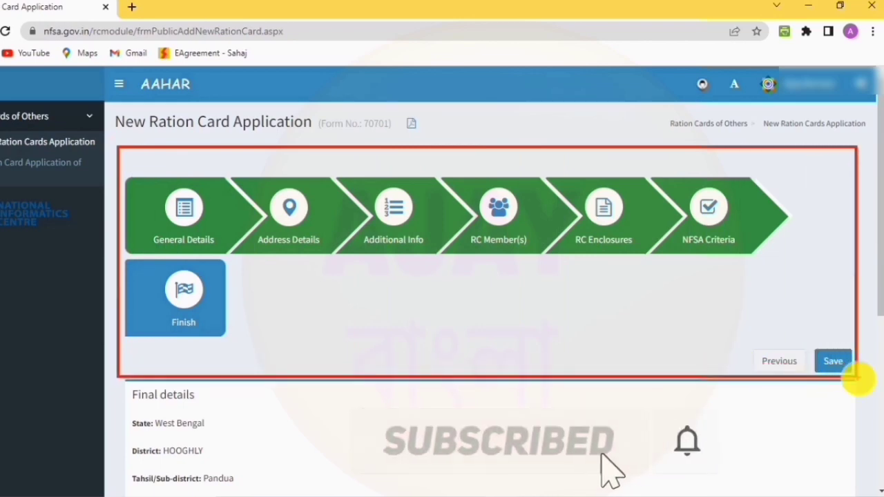